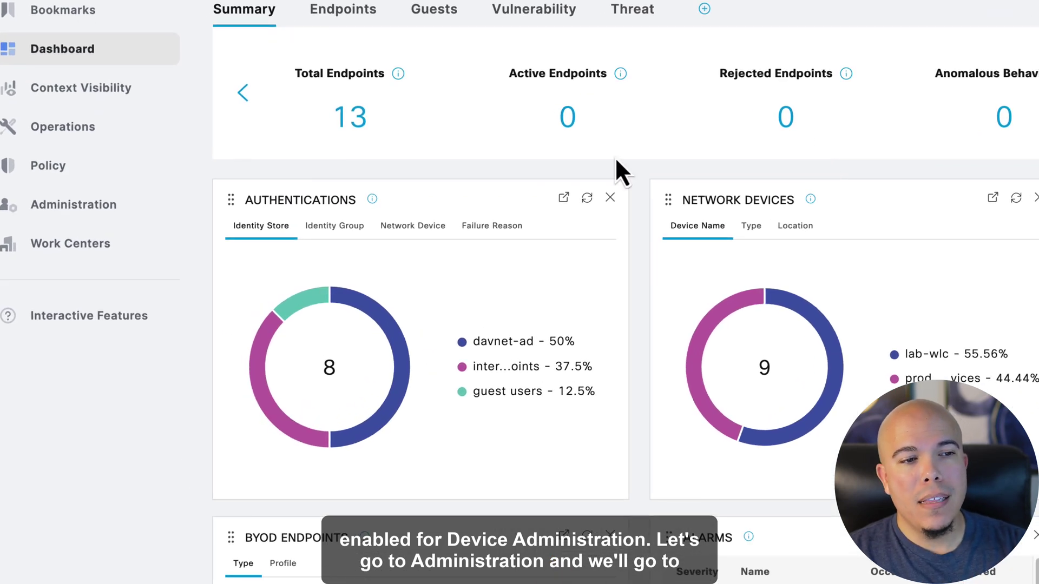
Step: Open the DAVNET-ISE01 node in Deployment and confirm Enable Device Admin Service is checked under Policy Service
mouse_move(106, 205)
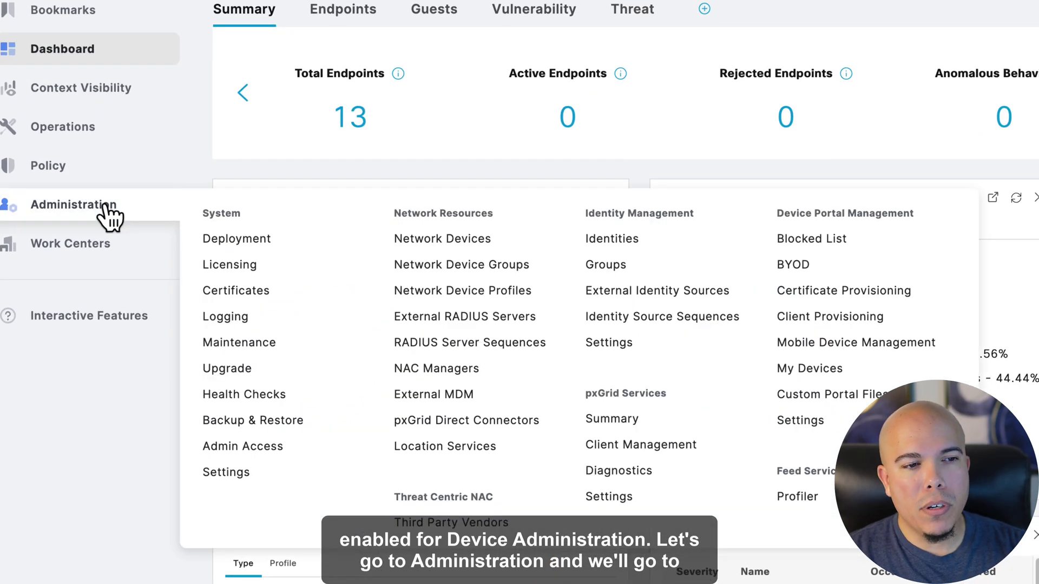
left_click(206, 239)
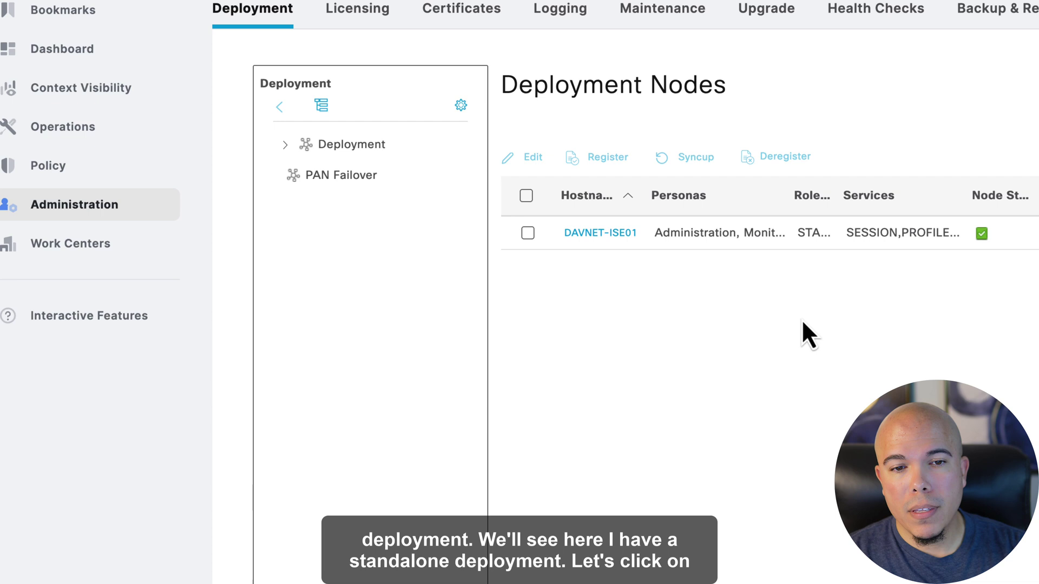
left_click(601, 233)
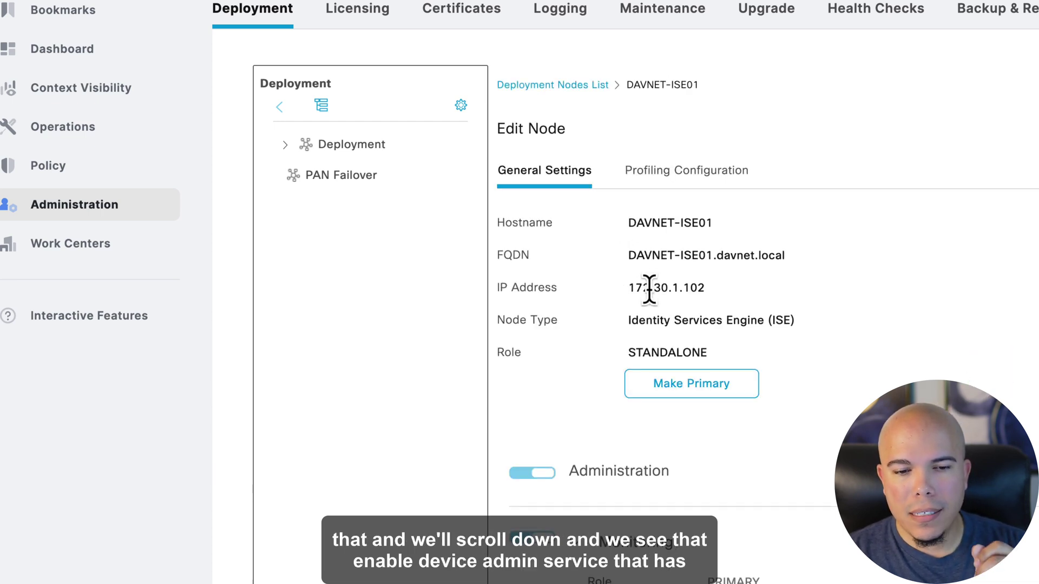
scroll(650, 259, "down", 10)
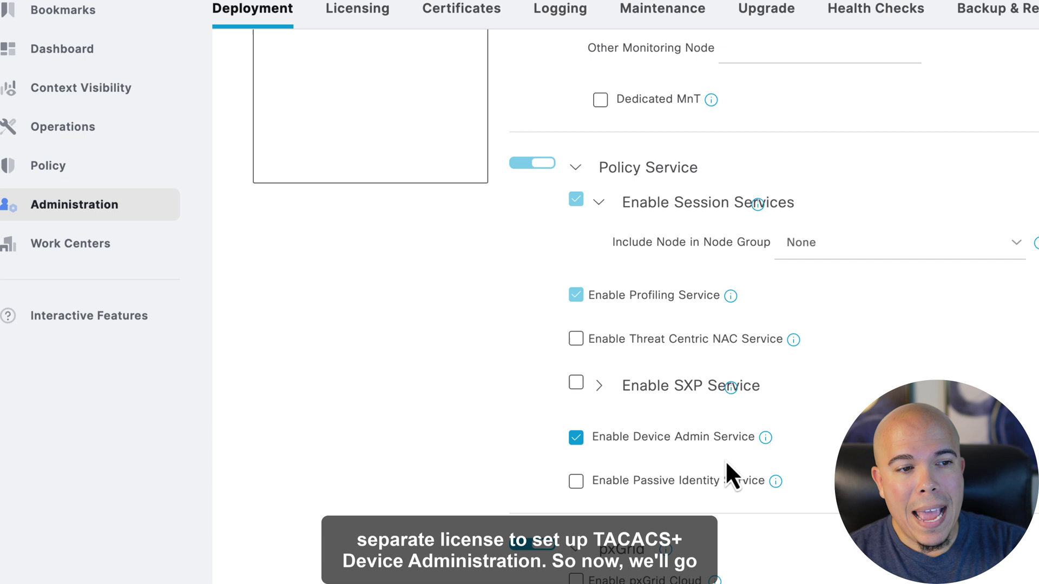
Step: Go to Work Centers > Device Administration > Overview to see the Prepare, Define and Go Live steps
mouse_move(108, 246)
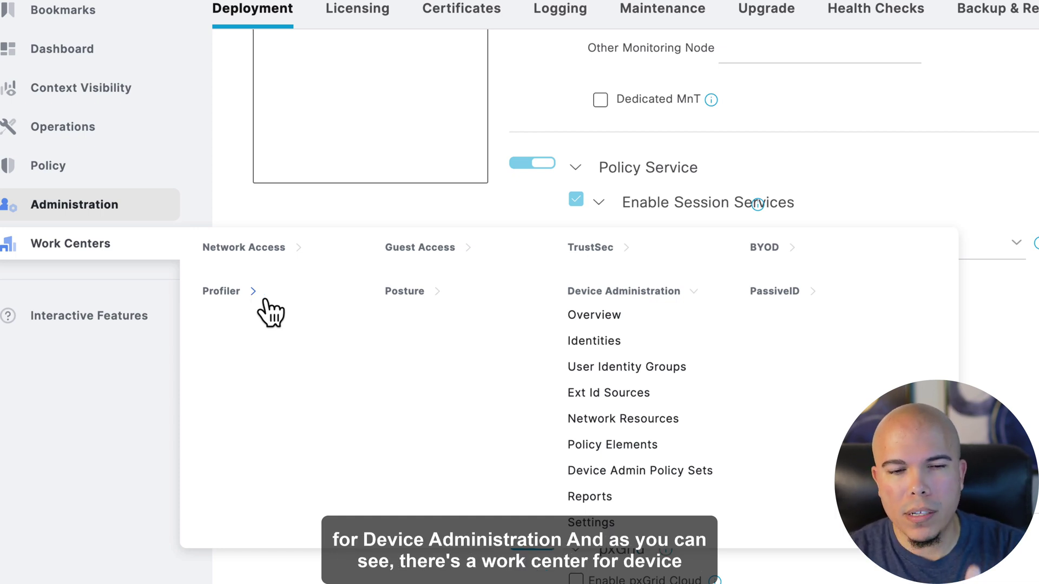
left_click(601, 320)
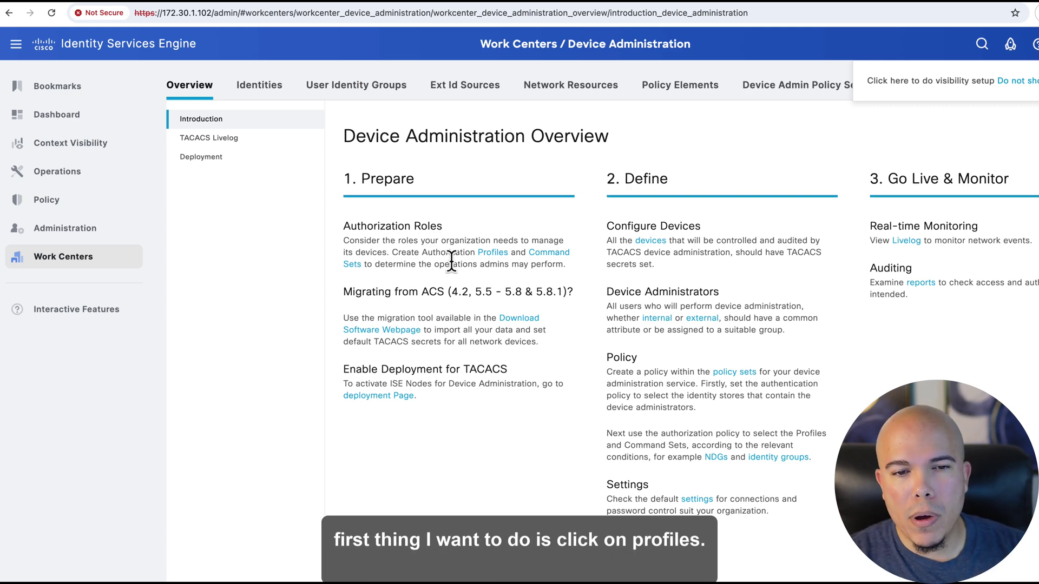
Step: Open the Full_Access_Shell TACACS profile for editing and view its Shell default privilege of 15
left_click(492, 252)
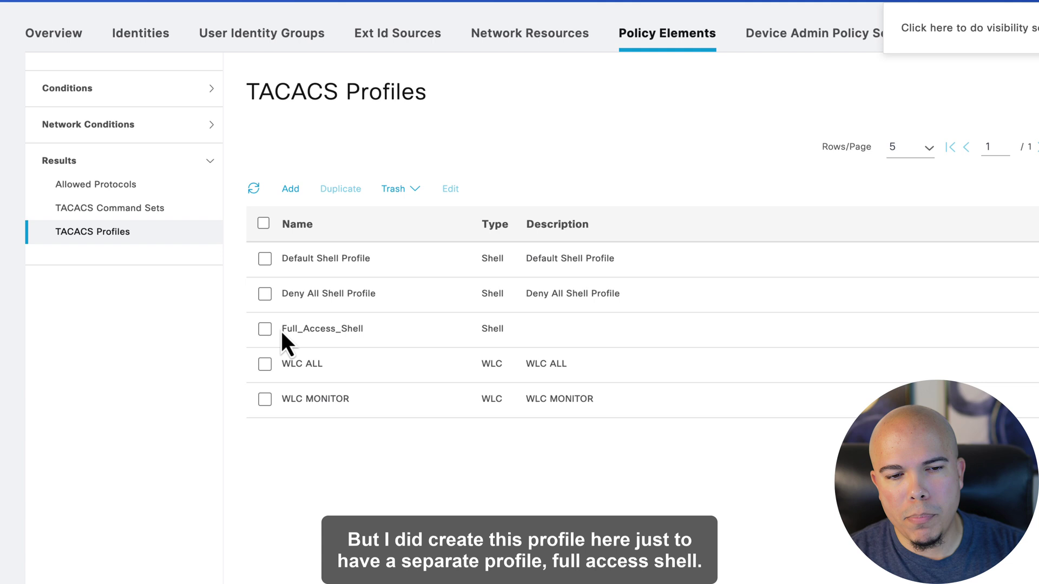
left_click_drag(280, 329, 367, 329)
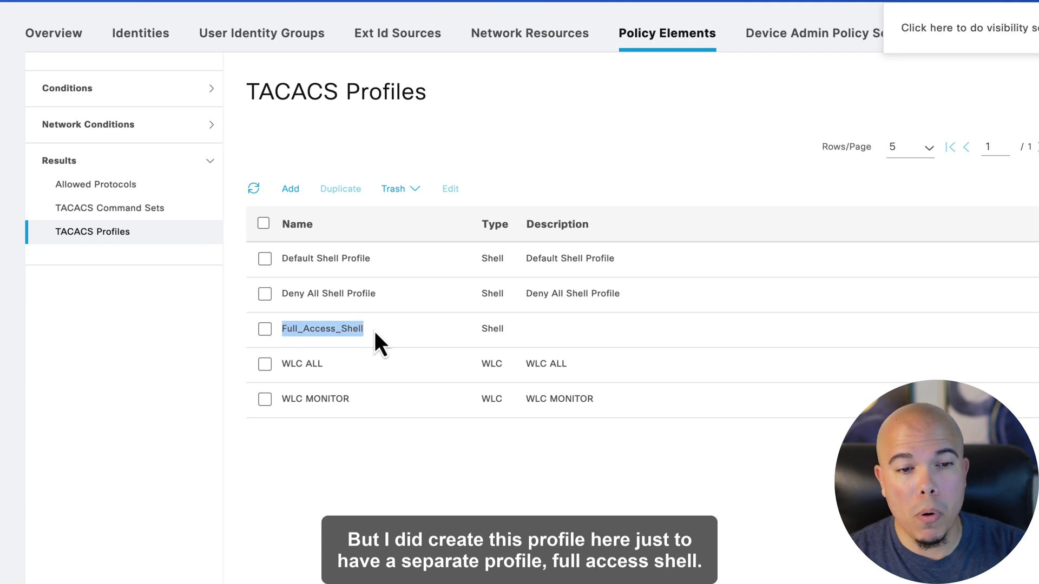
left_click(360, 341)
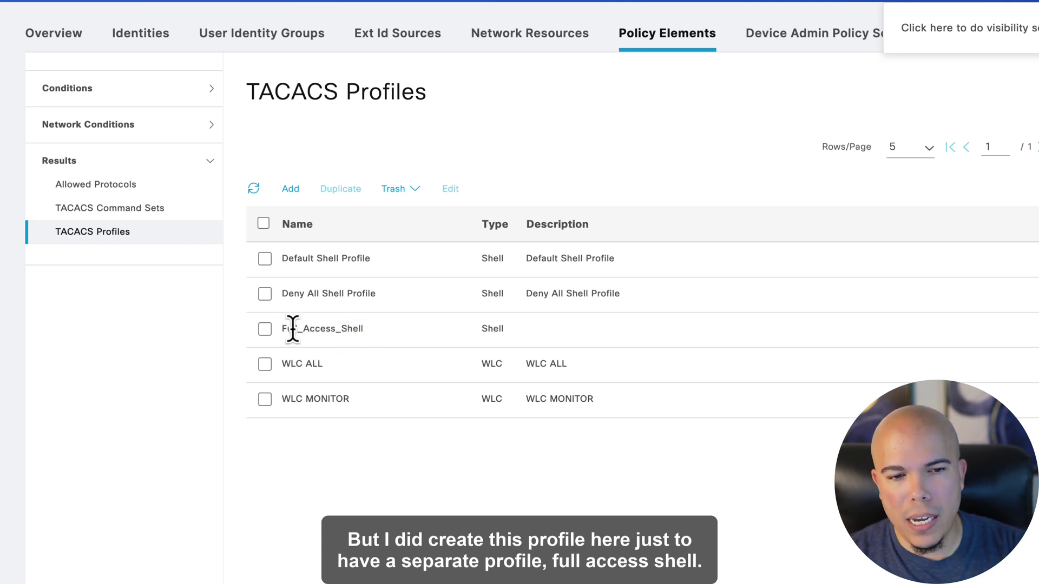
left_click(265, 329)
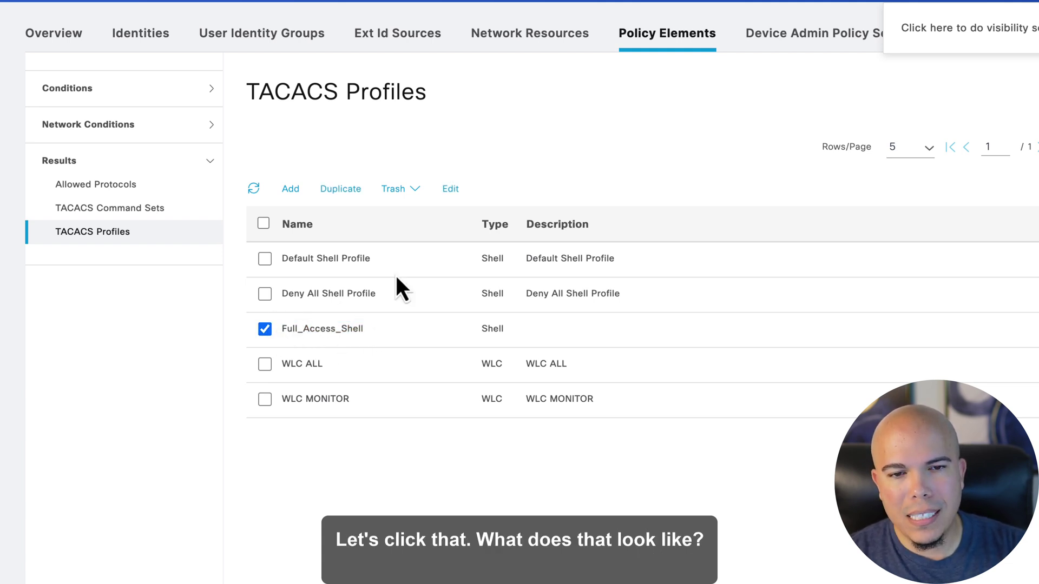
left_click(450, 189)
scroll(497, 324, "down", 2)
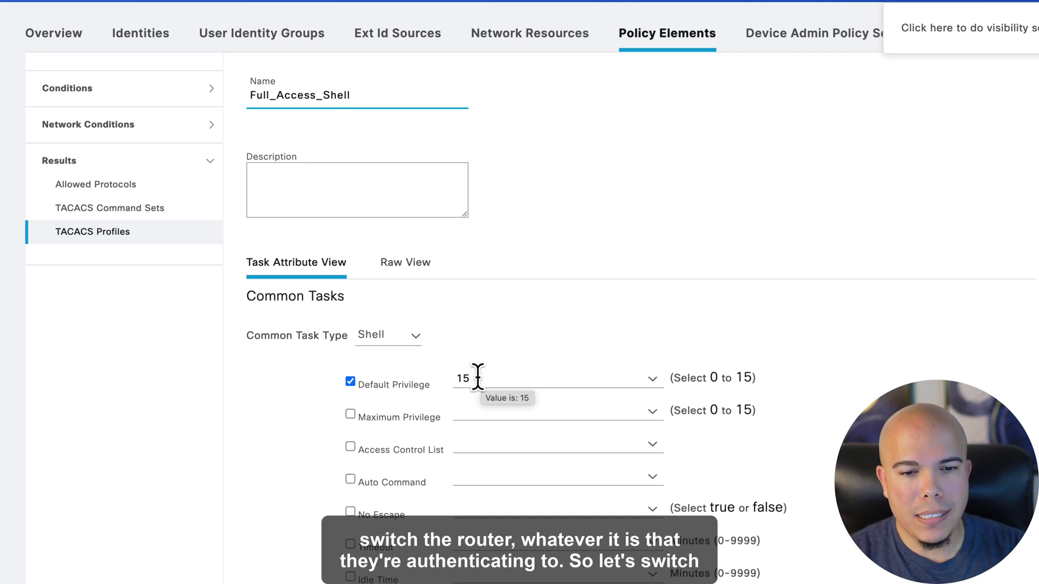
Step: Discard the unsaved profile changes and open Full_Admin_Command_Set from the TACACS Command Sets list
left_click(111, 213)
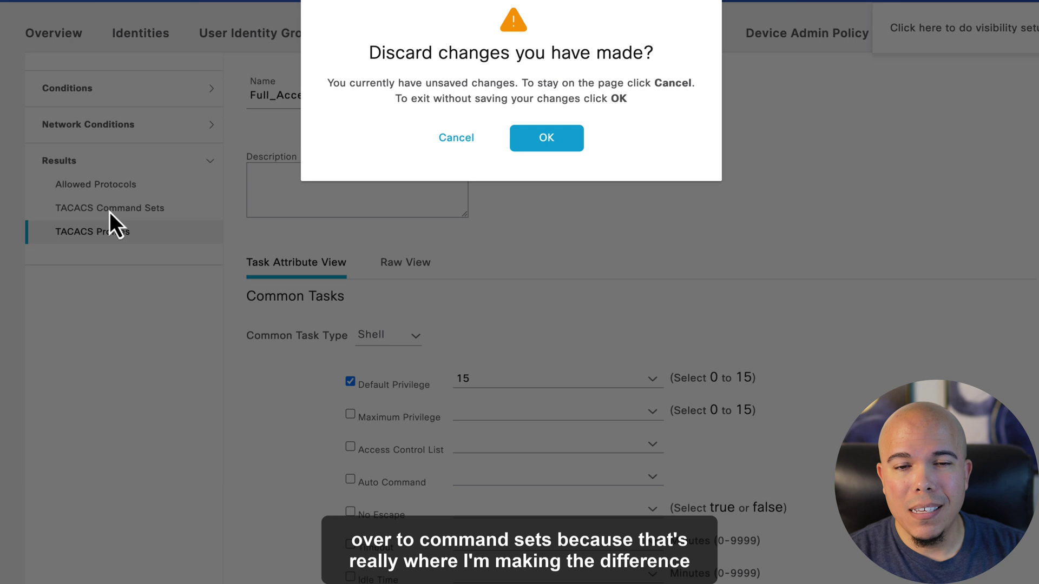
left_click(556, 144)
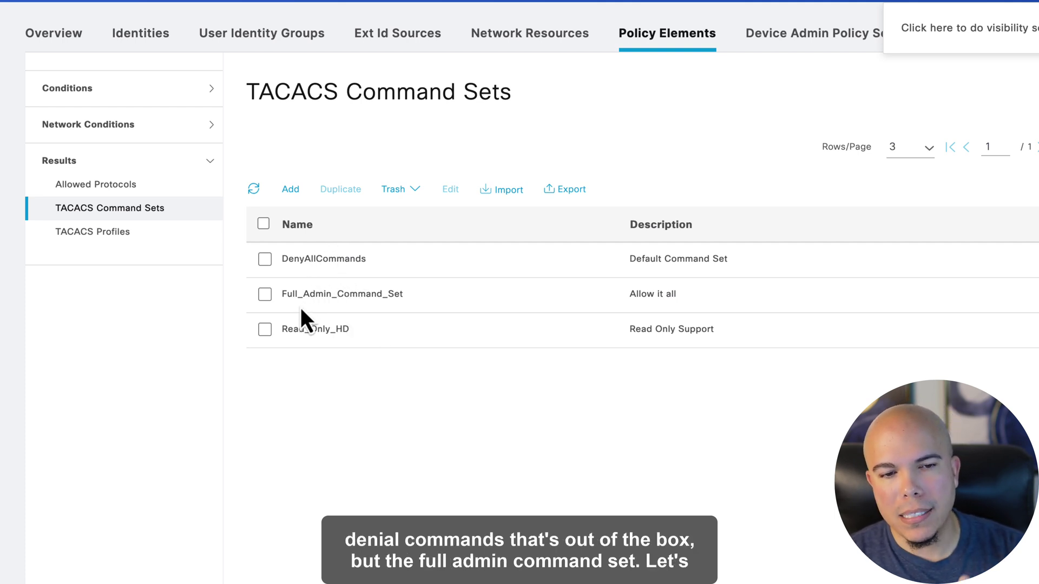
left_click(265, 295)
left_click(451, 190)
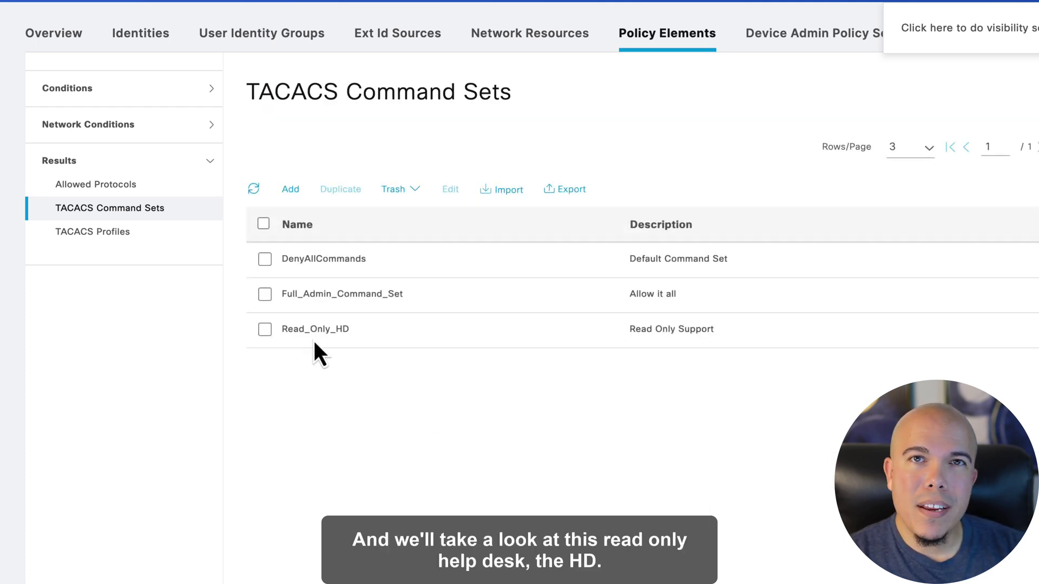
Step: Review the Read_Only_HD command set allowing only exit, end and show, then cancel without saving
left_click(266, 331)
left_click(451, 191)
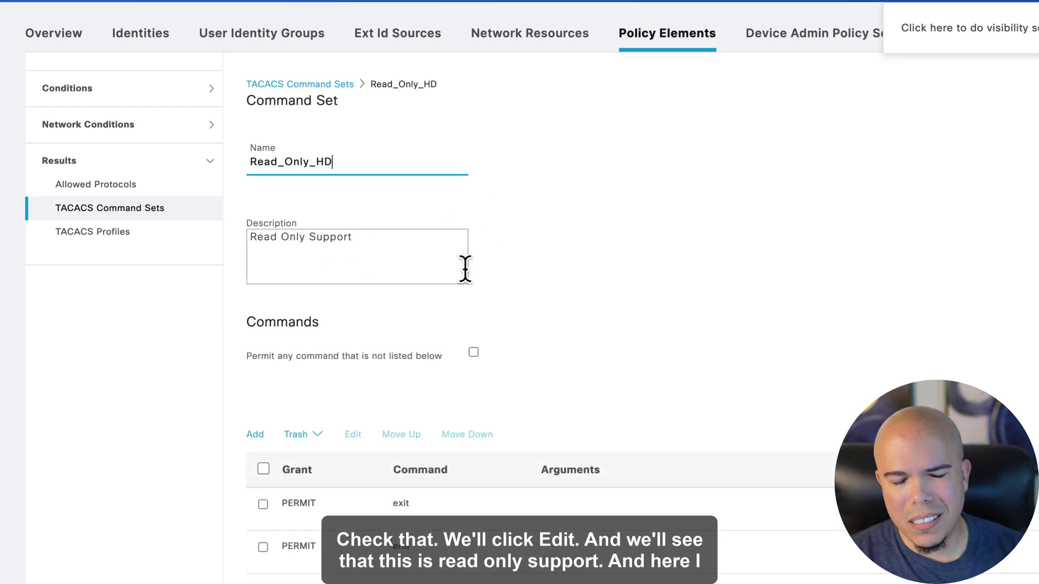
scroll(531, 298, "down", 3)
scroll(530, 265, "down", 1)
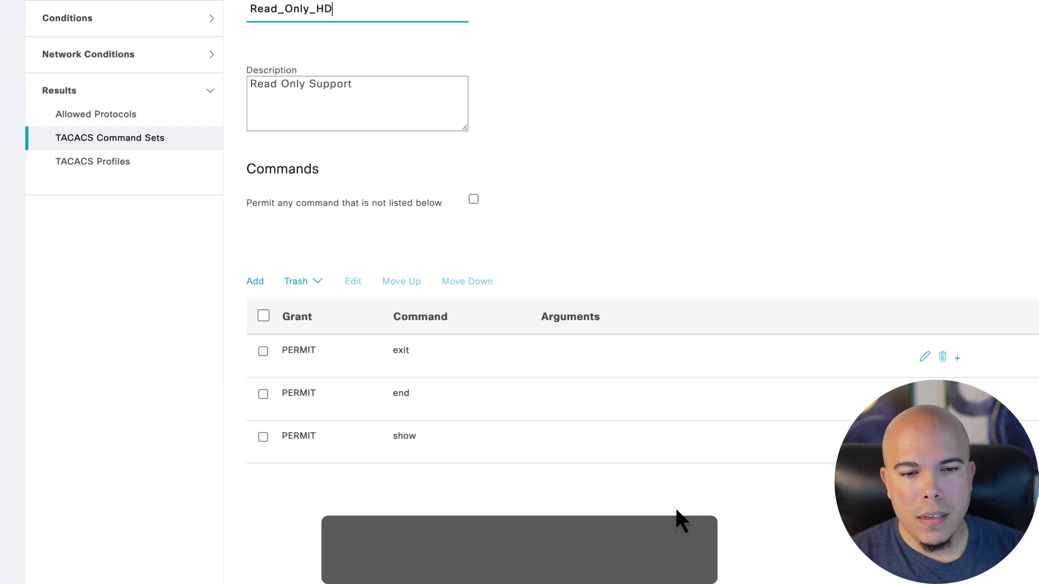
left_click(721, 491)
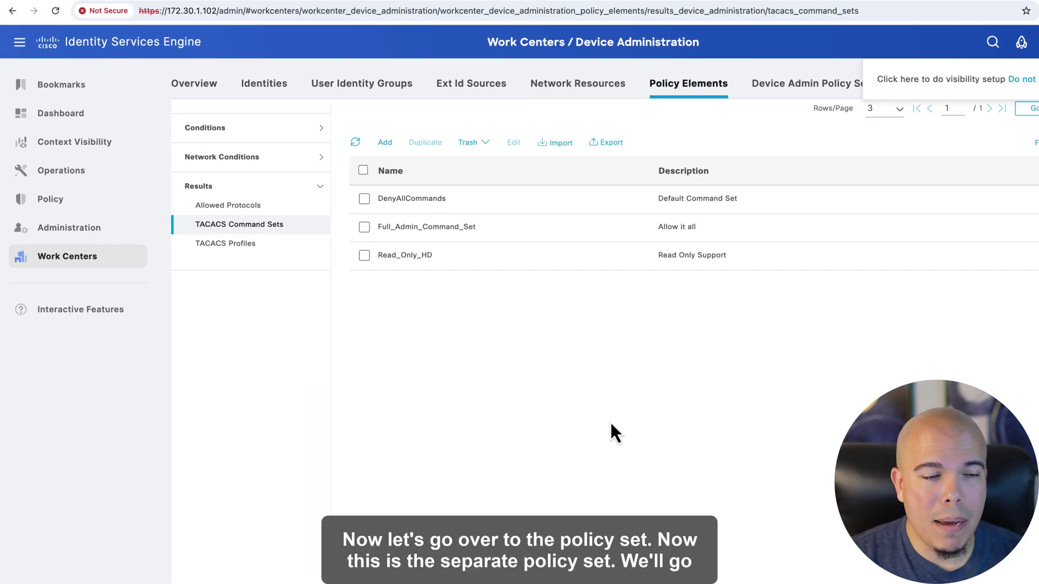
Step: Open the Default device admin policy set and check its authentication rule uses DAVNET-AD
mouse_move(93, 251)
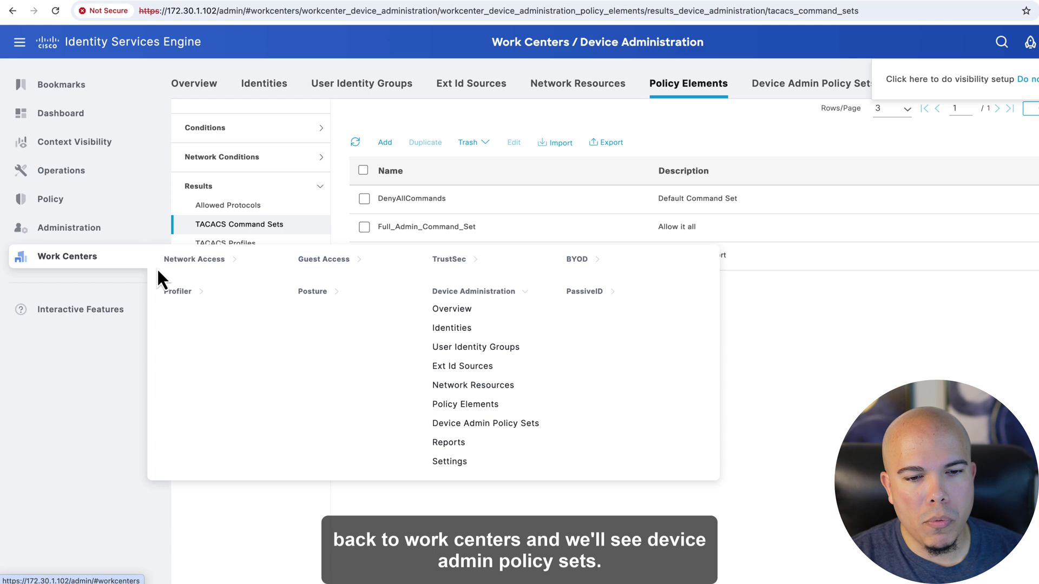
left_click(476, 423)
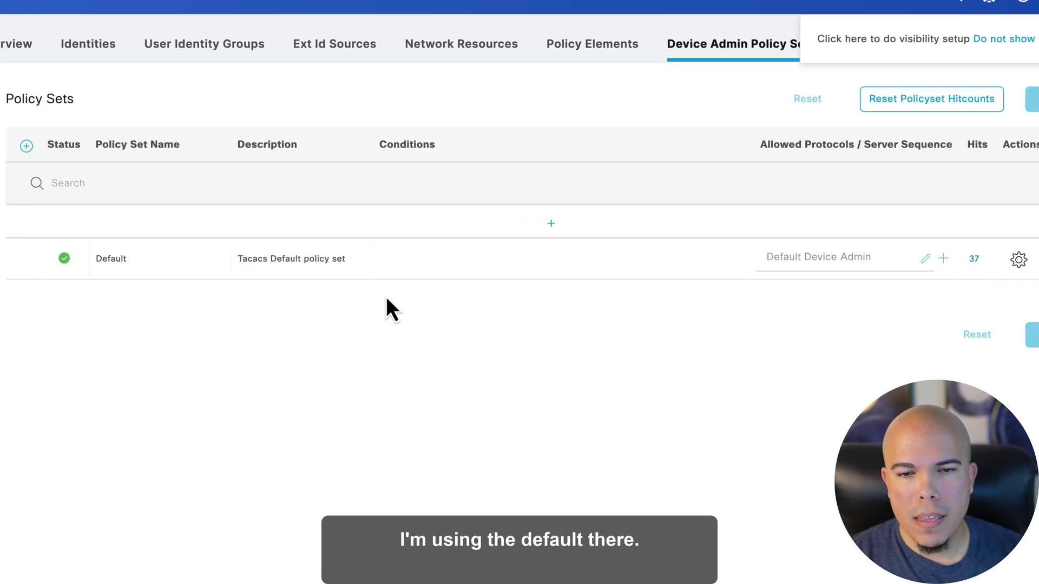
left_click(1036, 258)
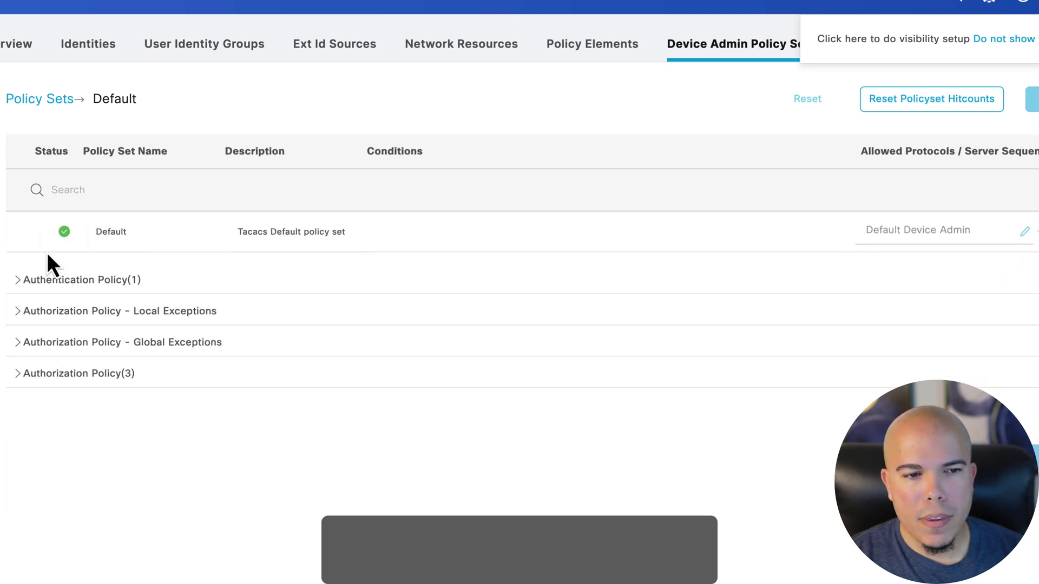
left_click(18, 280)
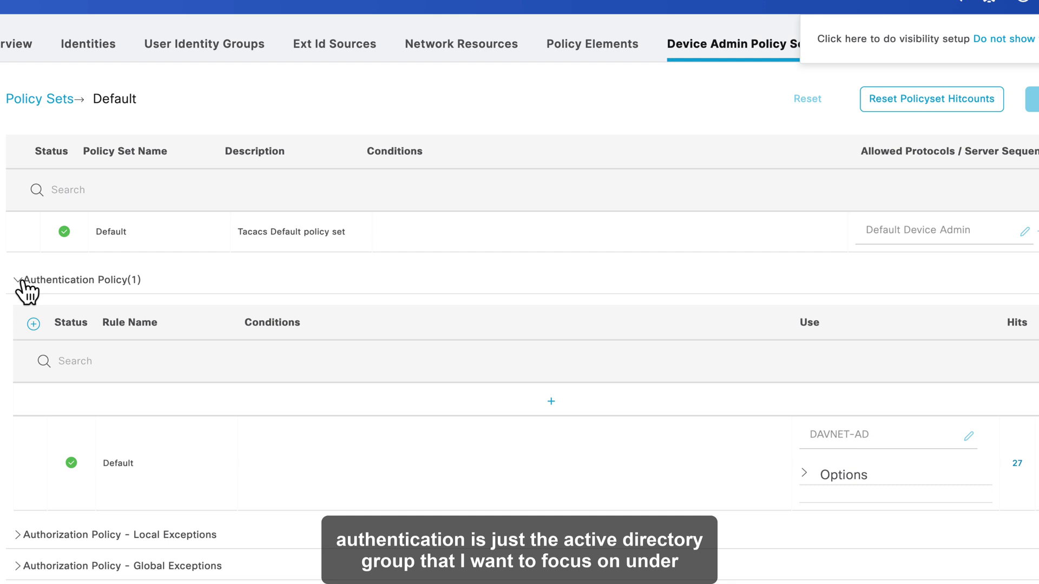
left_click(22, 283)
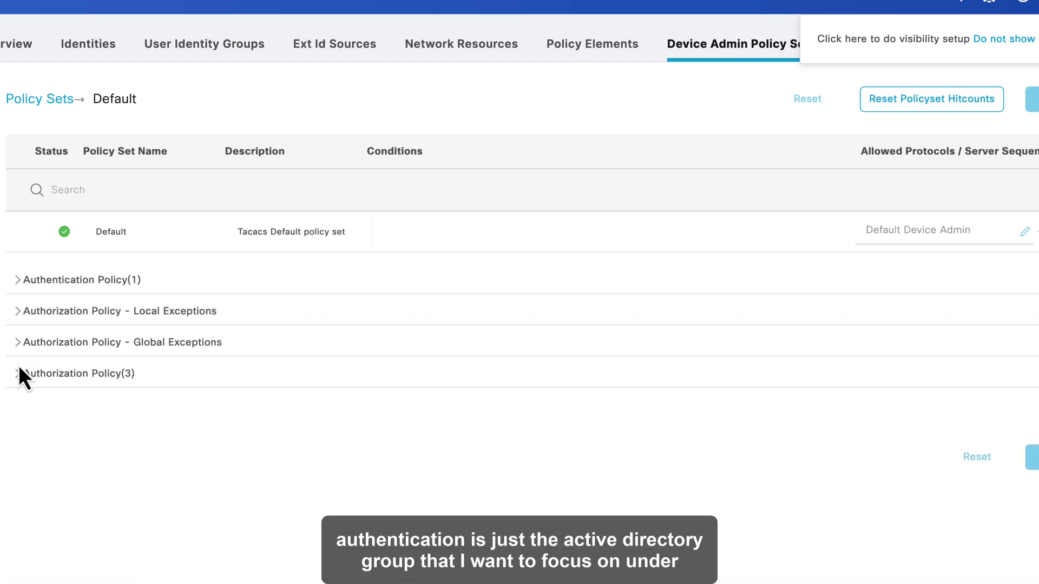
left_click(19, 373)
Step: Scroll through the three authorization rules mapping DAVNET_Admins and DAVNET_ReadOnly to their command sets
scroll(135, 384, "down", 2)
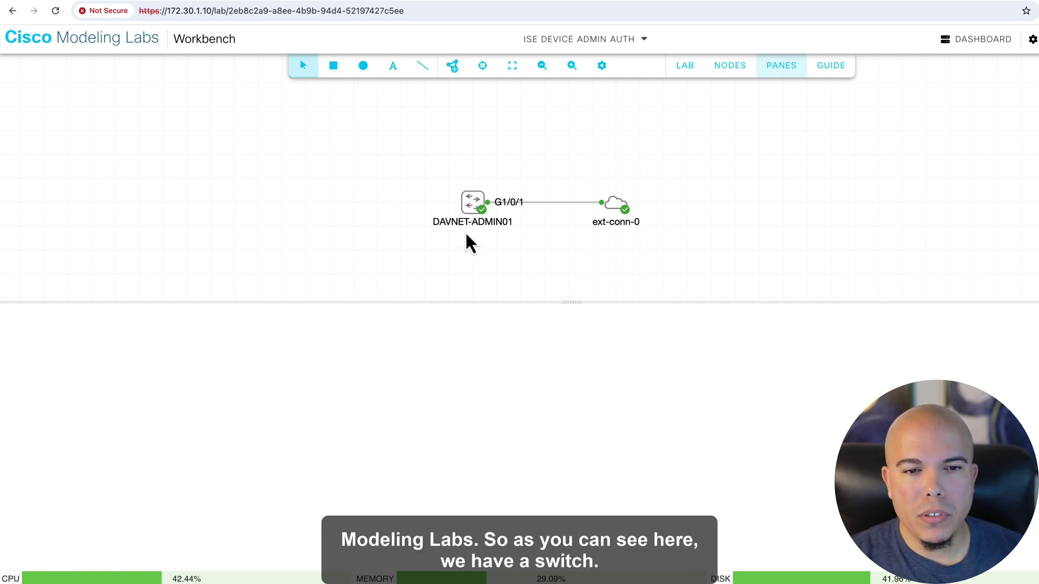
Step: Open a console on DAVNET-ADMIN01 and enter global configuration mode with config t
right_click(471, 209)
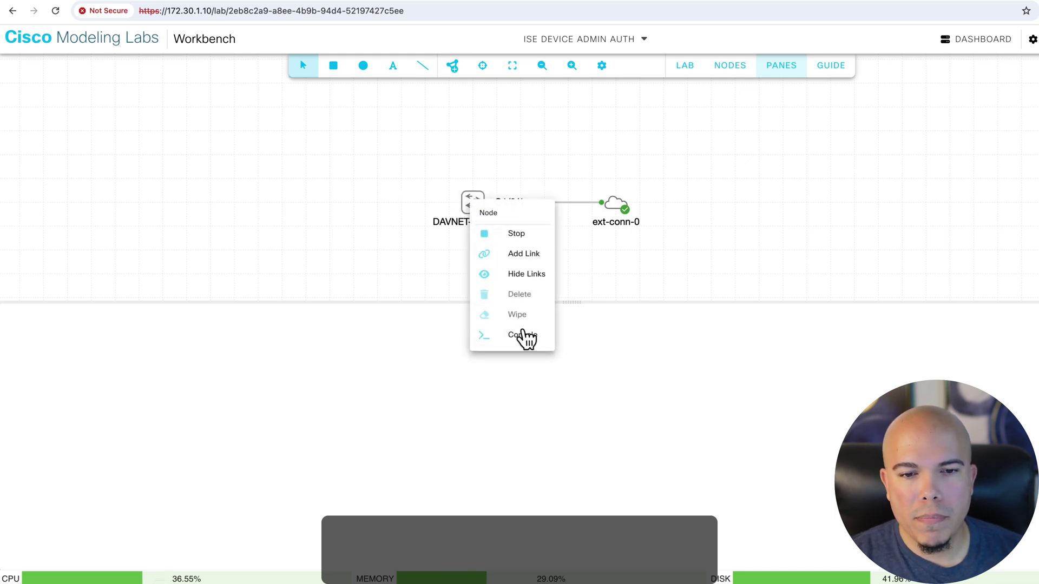
left_click(525, 337)
left_click(572, 462)
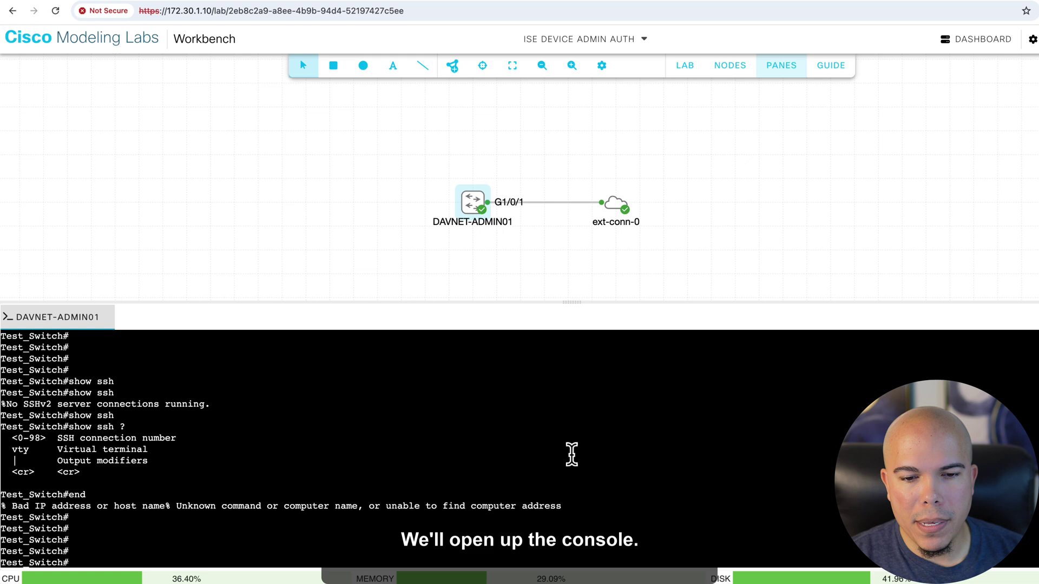
key("Return")
key("Return")
key("Return")
key("Return")
key("Return")
key("Return")
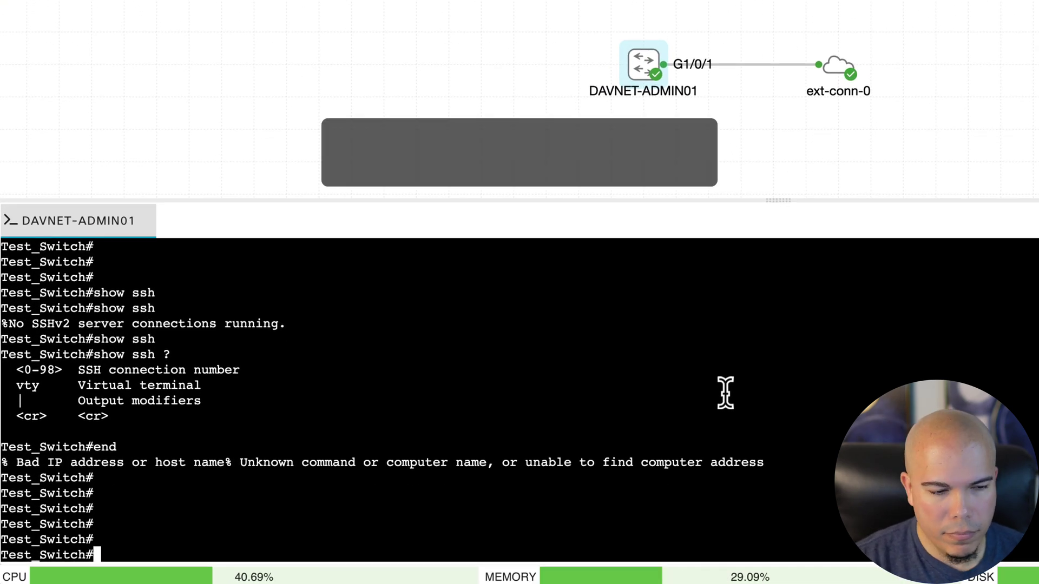
type("config t")
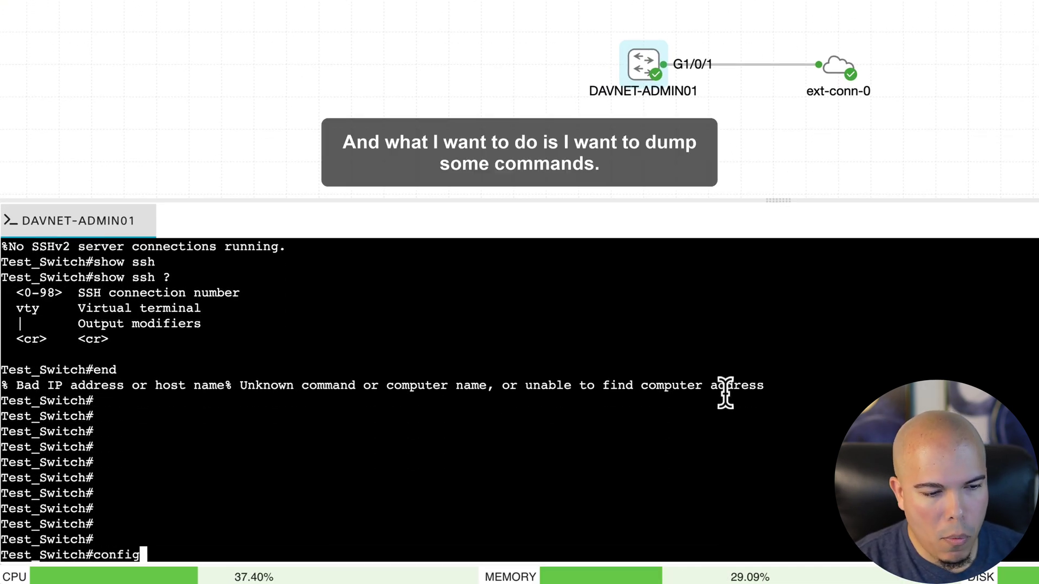
key("Return")
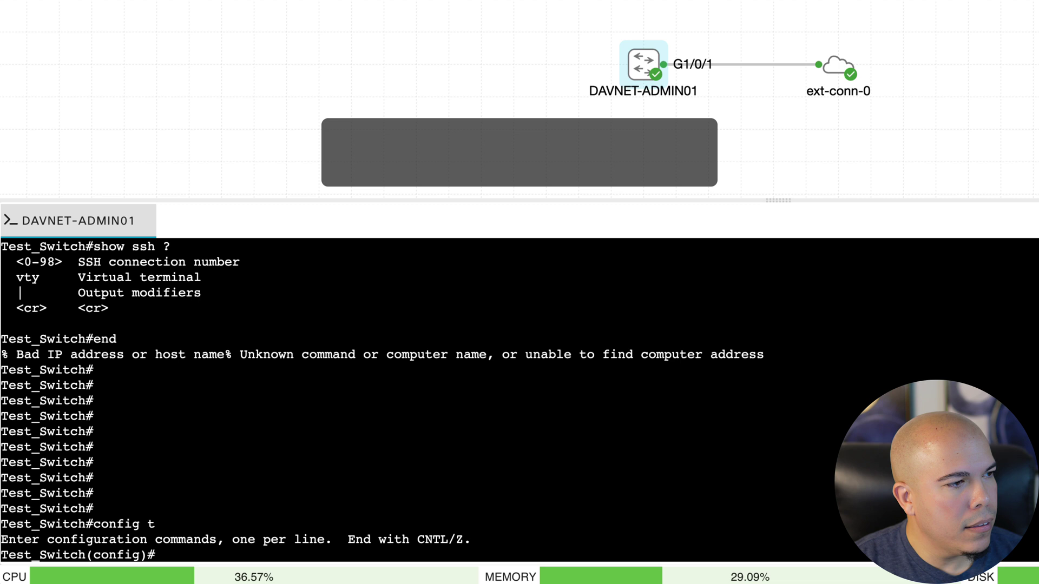
Step: Paste the DAVNET-ISE TACACS+ server (172.30.1.102) and the ISE-SERVERS server group into the switch
right_click(285, 477)
left_click(326, 410)
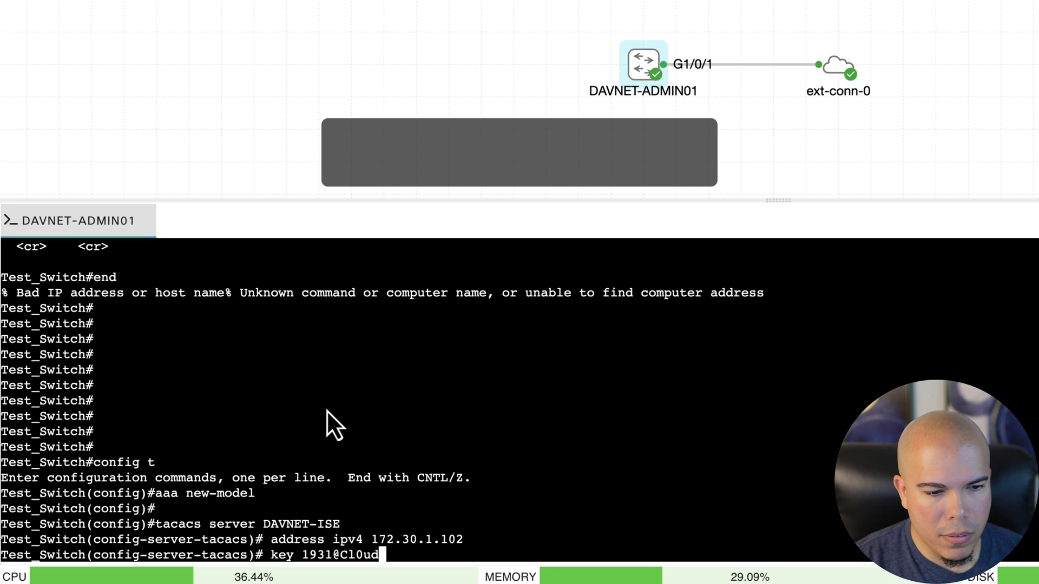
key("Return")
key("Return")
key("Return")
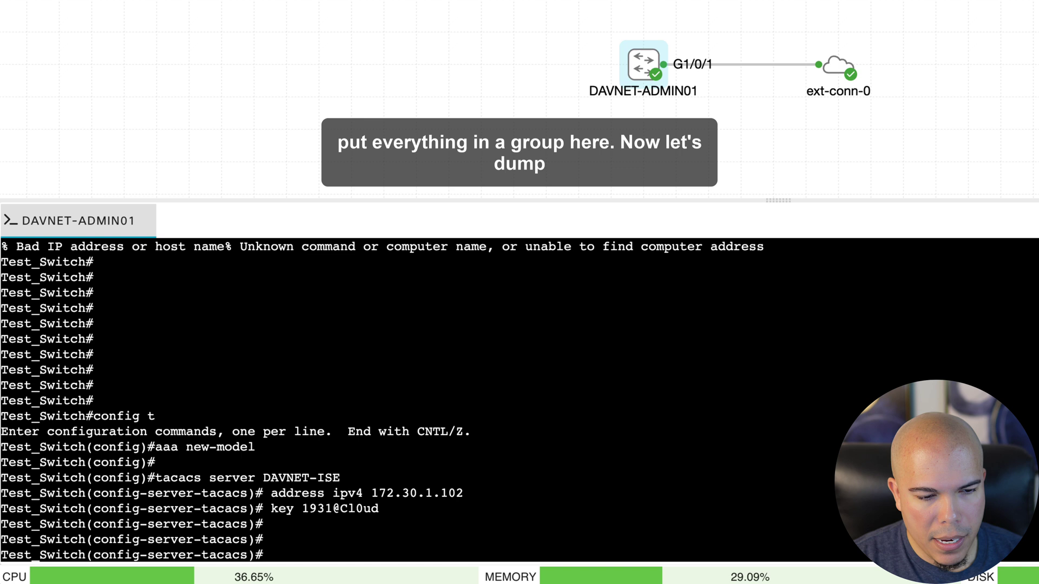
right_click(327, 528)
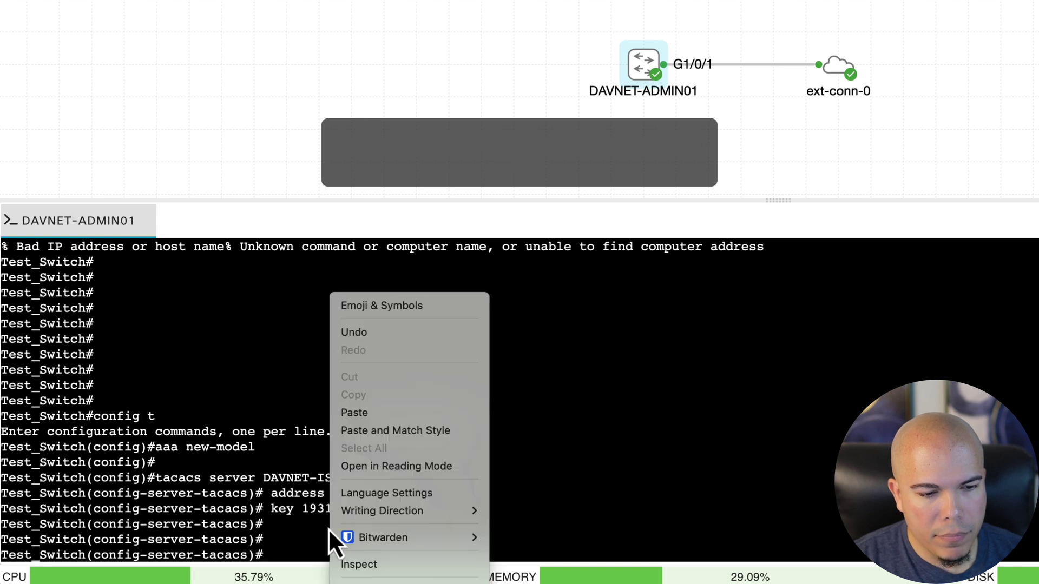
left_click(364, 418)
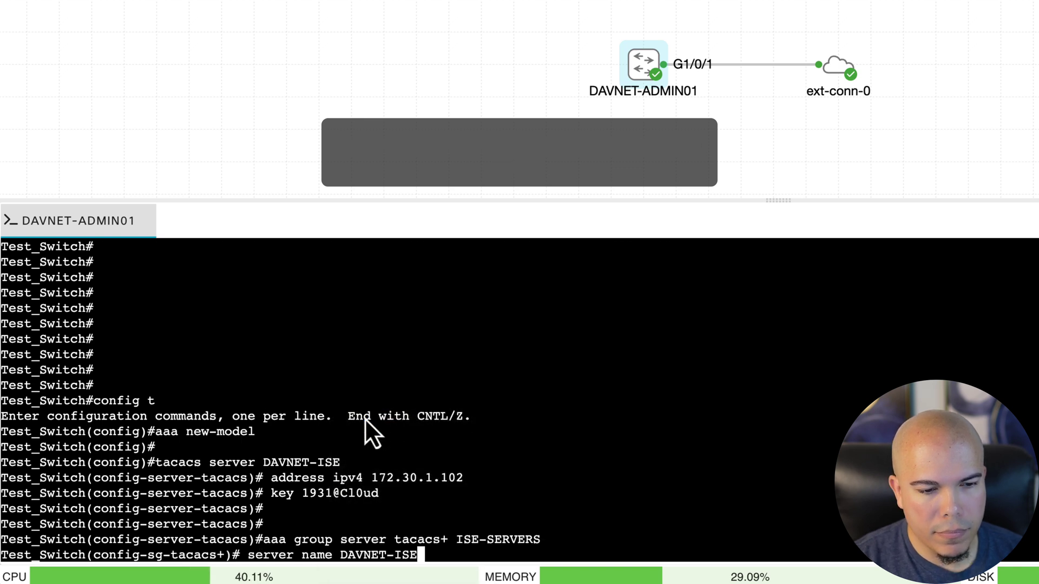
key("Return")
key("Return")
key("Return")
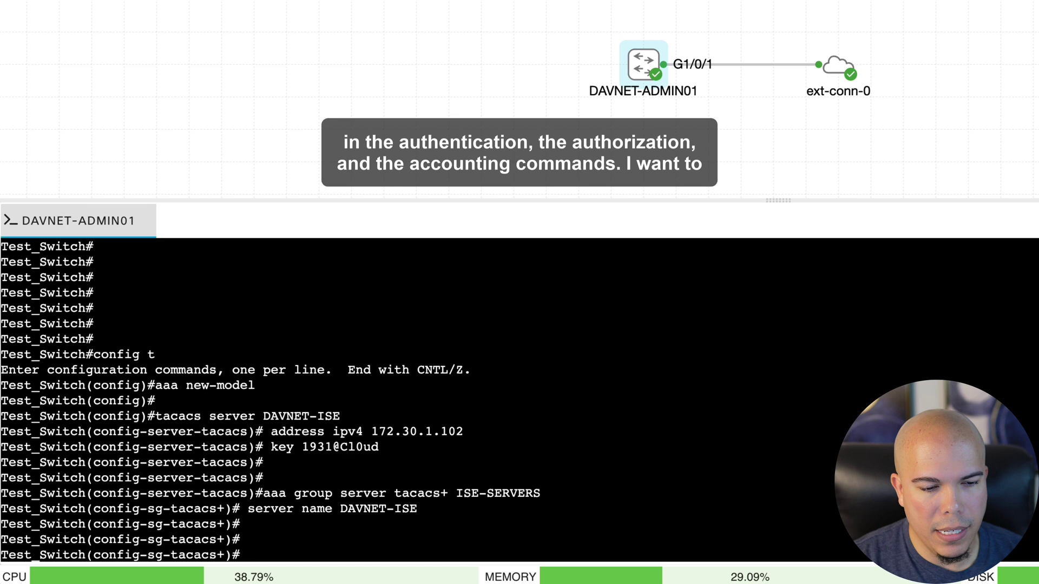
Step: Paste the AAA authentication, authorization and accounting method lists
right_click(338, 543)
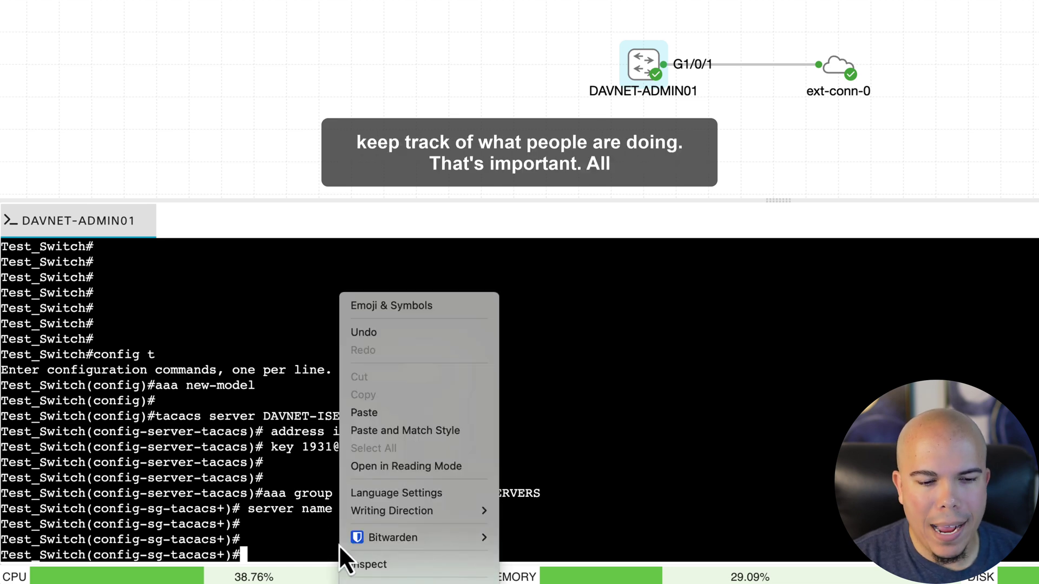
left_click(356, 419)
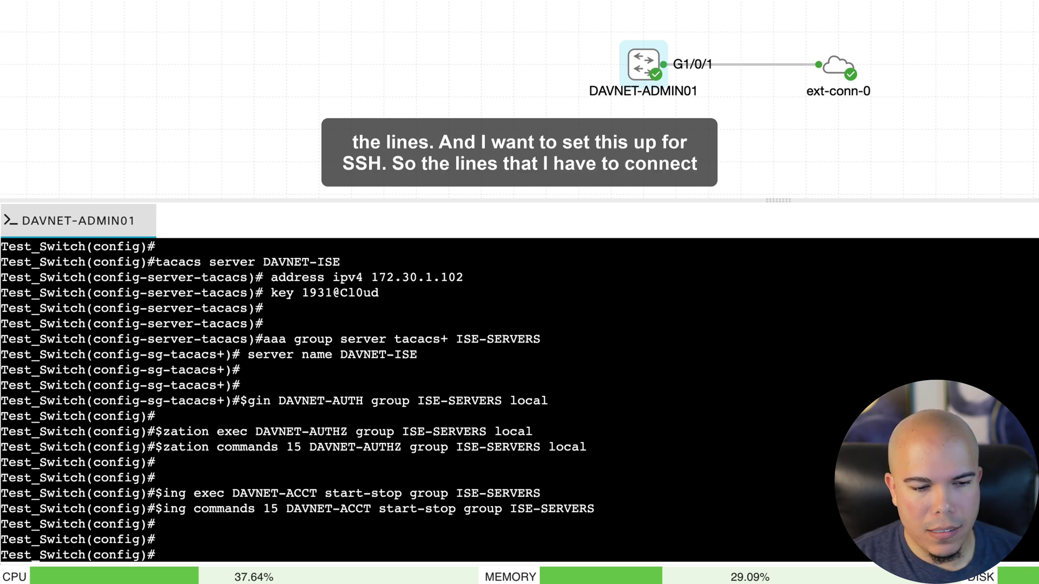
key("Return")
key("Return")
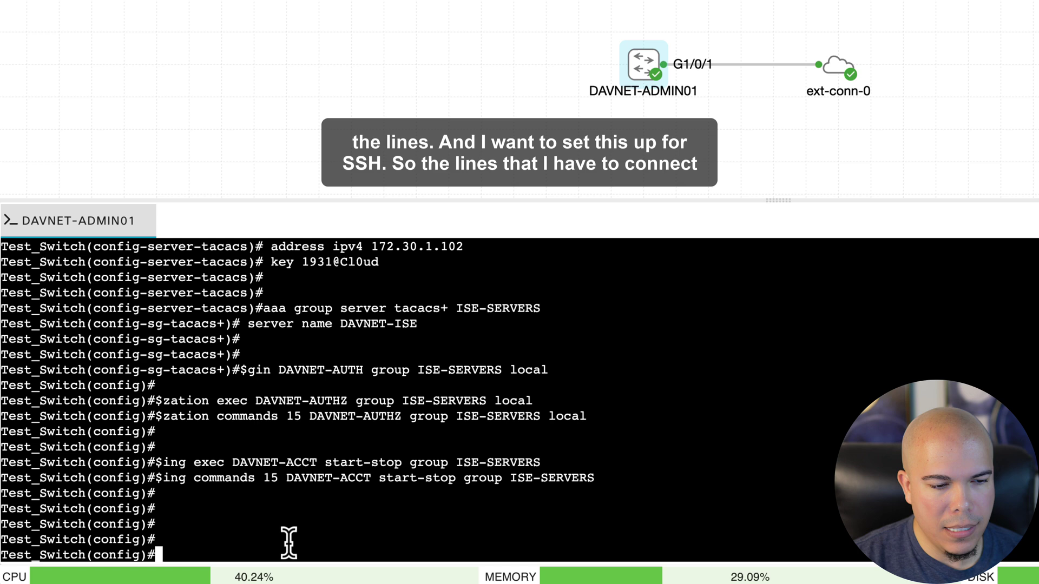
Step: Apply the DAVNET AAA lists and SSH-only transport to line vty 0 15, then switch to Cisco CLI Analyzer
right_click(280, 527)
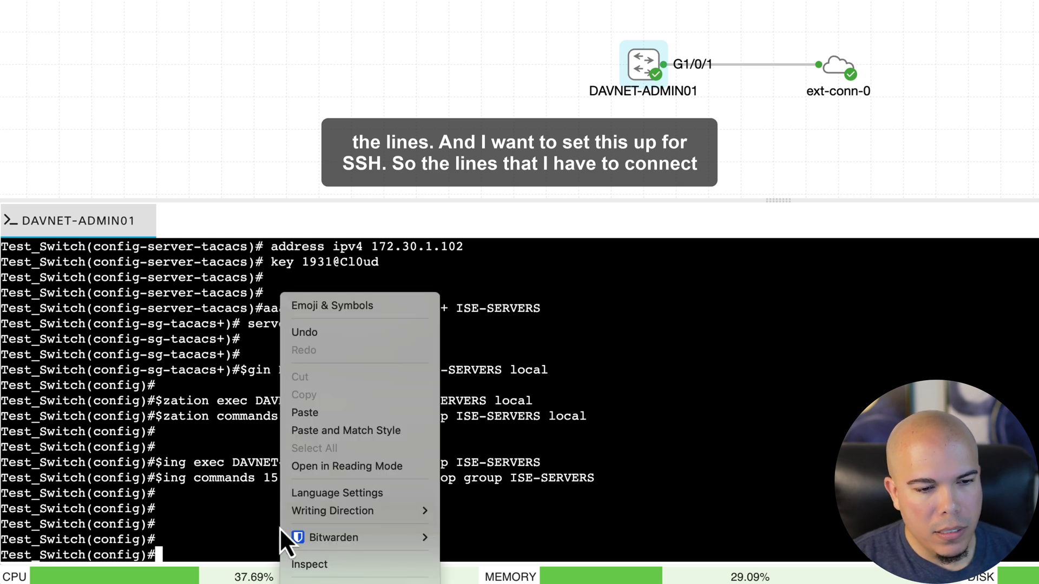
left_click(309, 413)
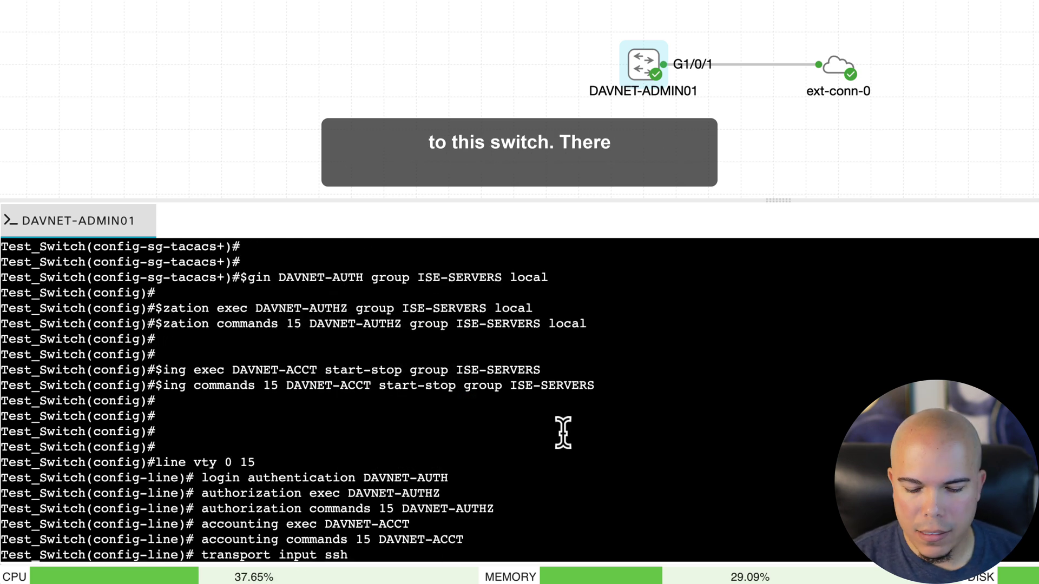
key("Return")
key("Return")
key("Return")
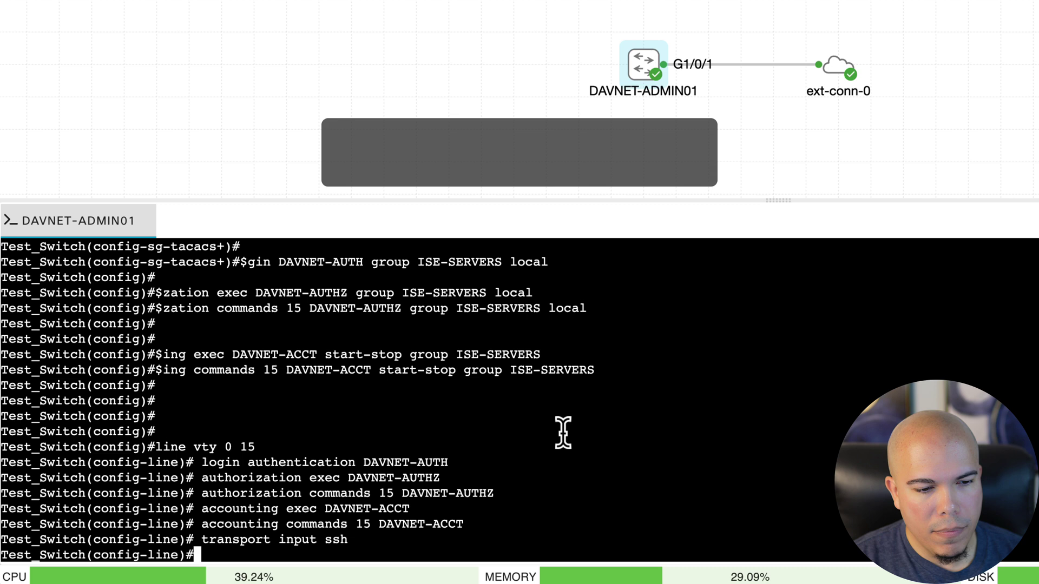
scroll(433, 462, "up", 5)
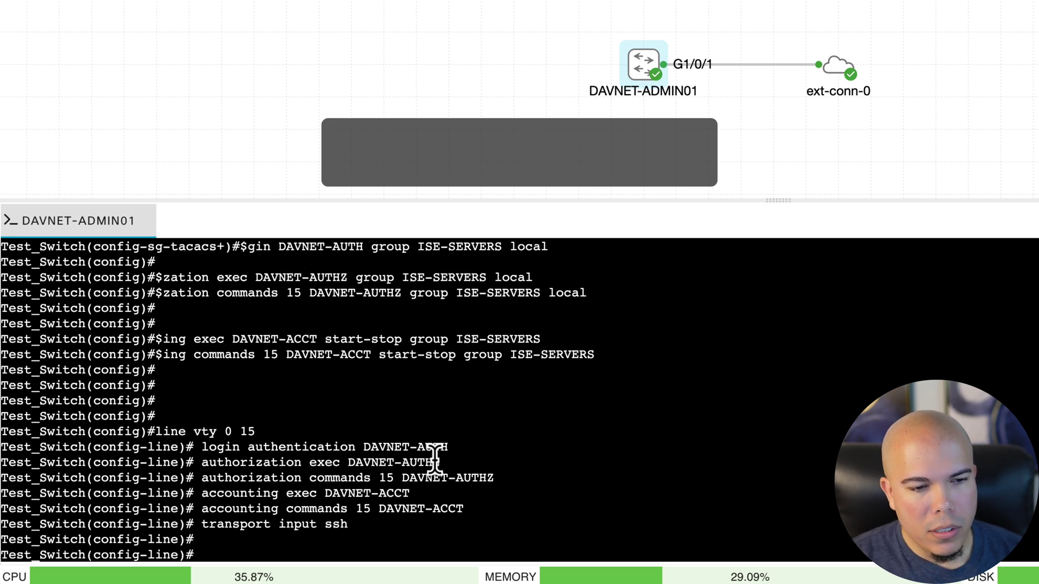
scroll(434, 462, "up", 1)
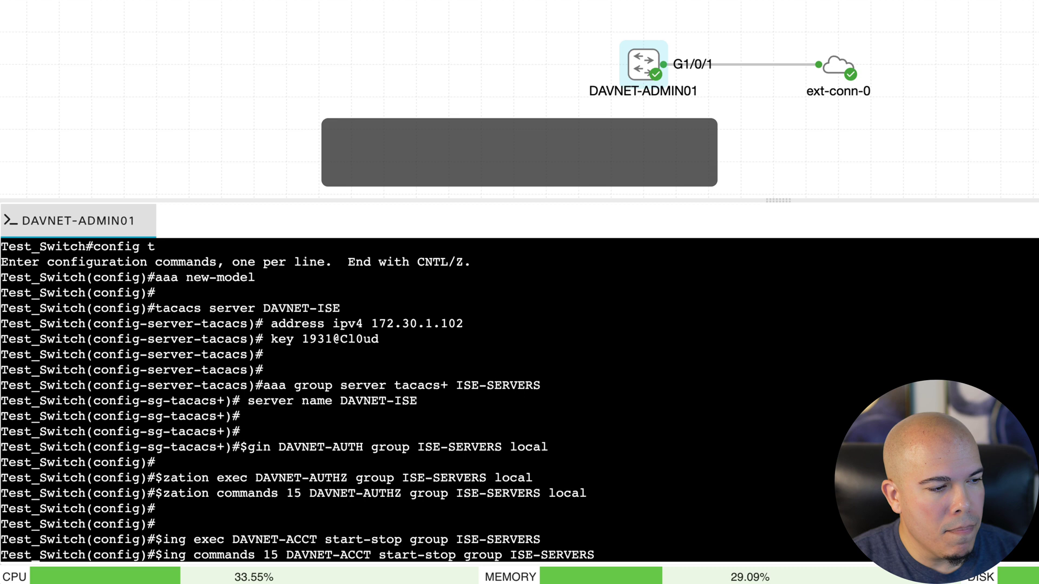
type("line vty 0 15  login authentication DAVNET-AUTH  authorization exec DAVNET-AUTHZ  authorization commands 15 DAVNET-AUTHZ  accounting exec DAVNET-ACCT  accounting commands 15 DAVNET-ACCT  transport input ssh")
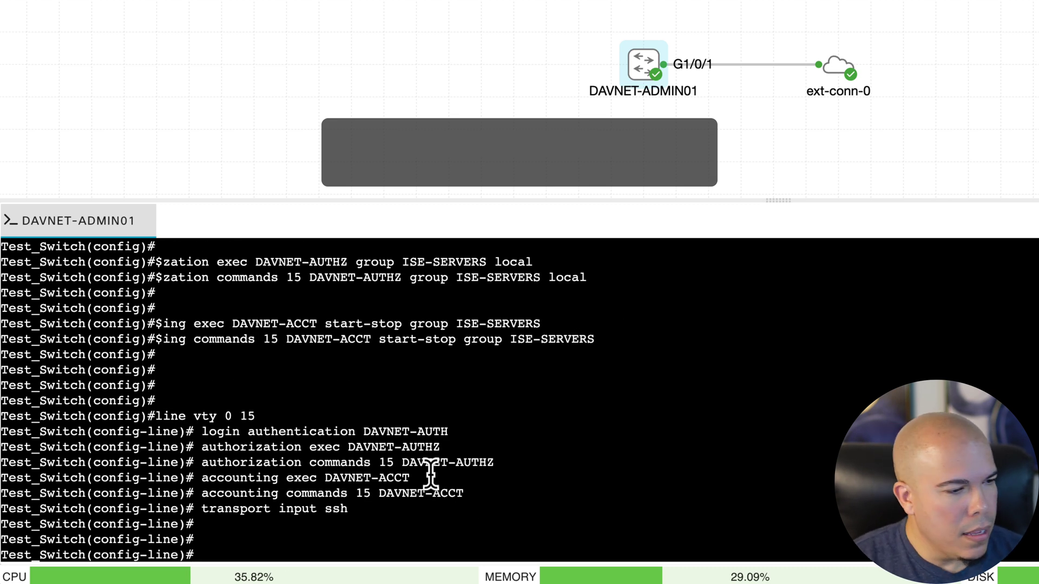
key("super+Tab")
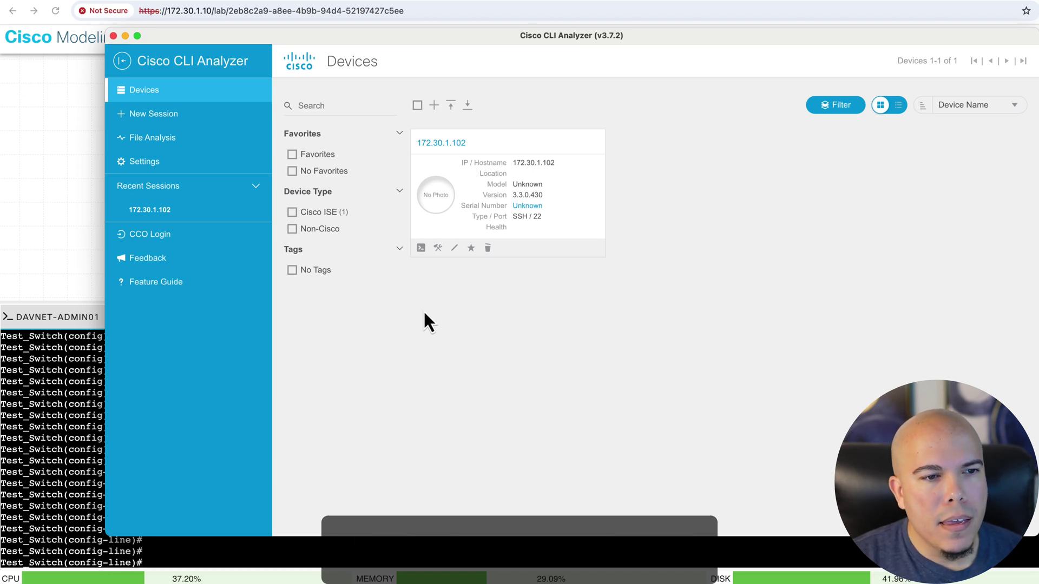
Step: Create a new SSH session to 172.30.1.132 on port 22 and move on to the credentials step
left_click(168, 126)
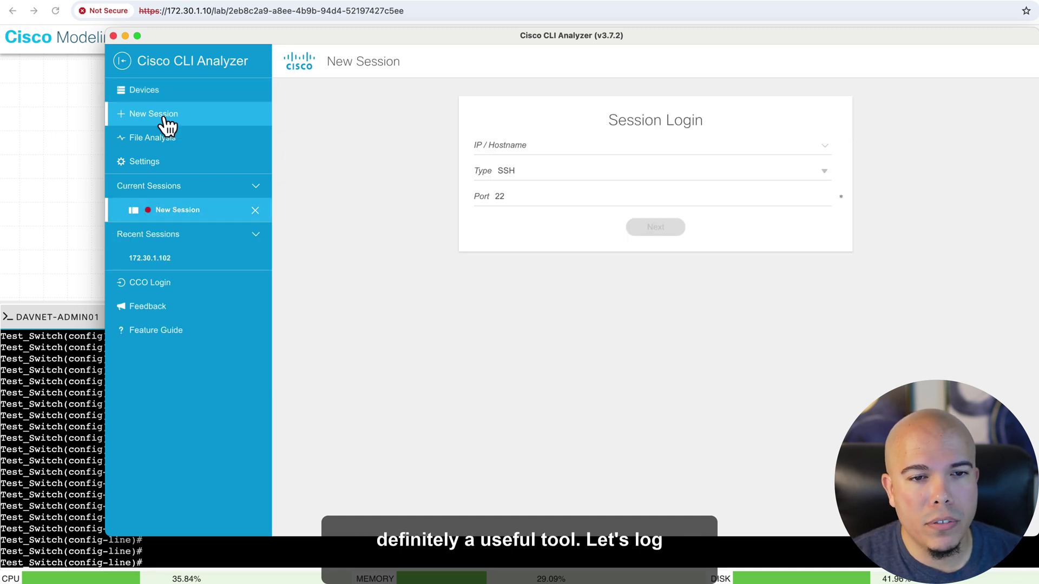
type("1")
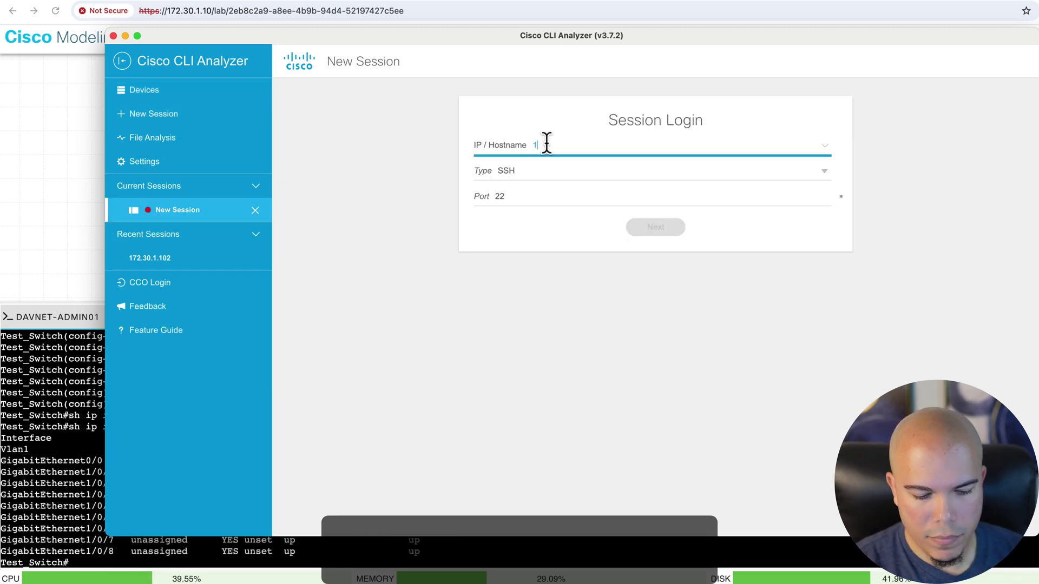
type("72.30.")
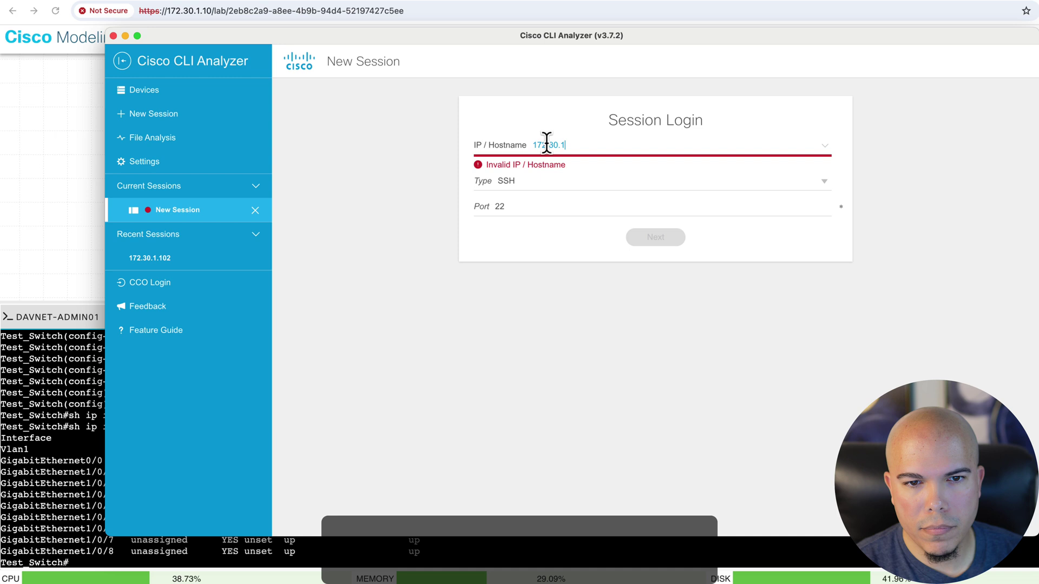
type("1.132")
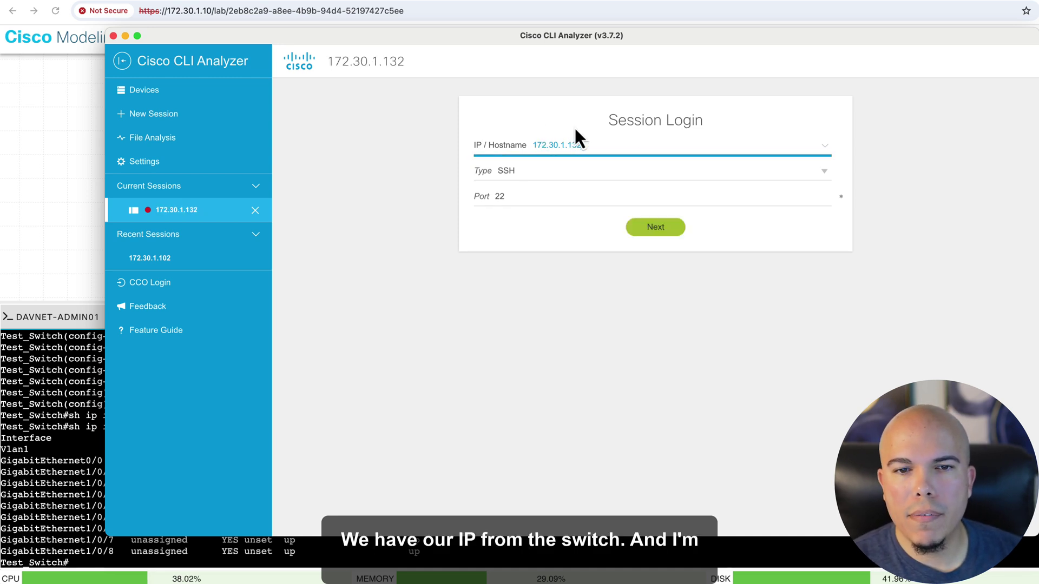
left_click(652, 230)
left_click(561, 154)
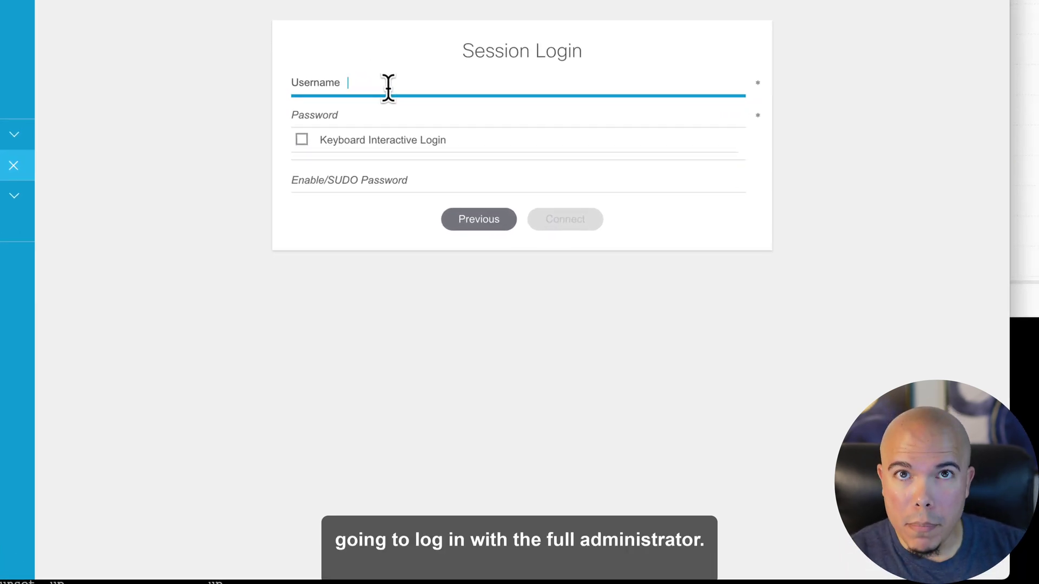
Step: Sign in with the switch account's username and password, then accept the RSA host key
type("dalio")
type("ea")
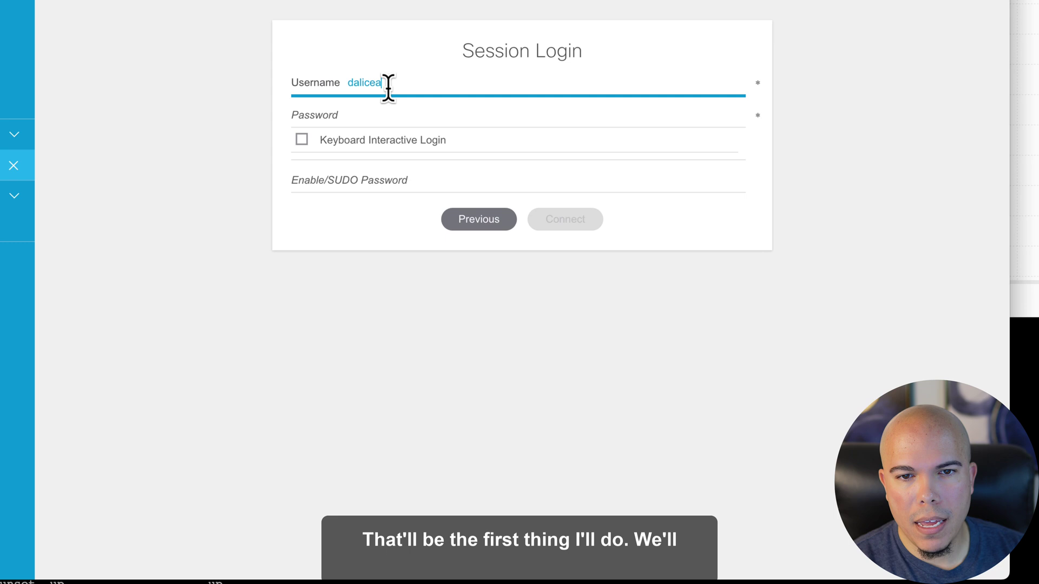
key("Tab")
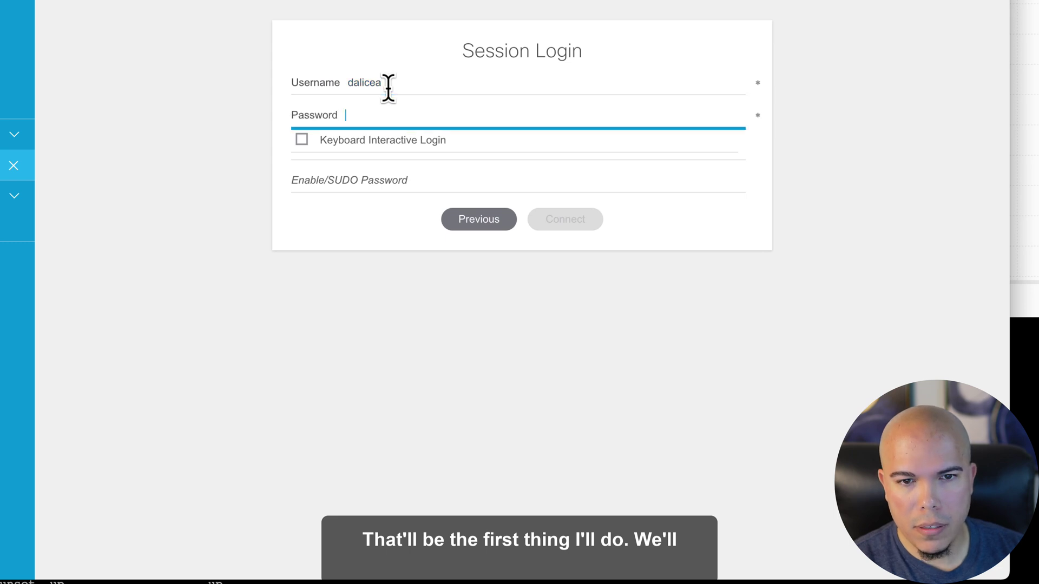
type("•••••••••")
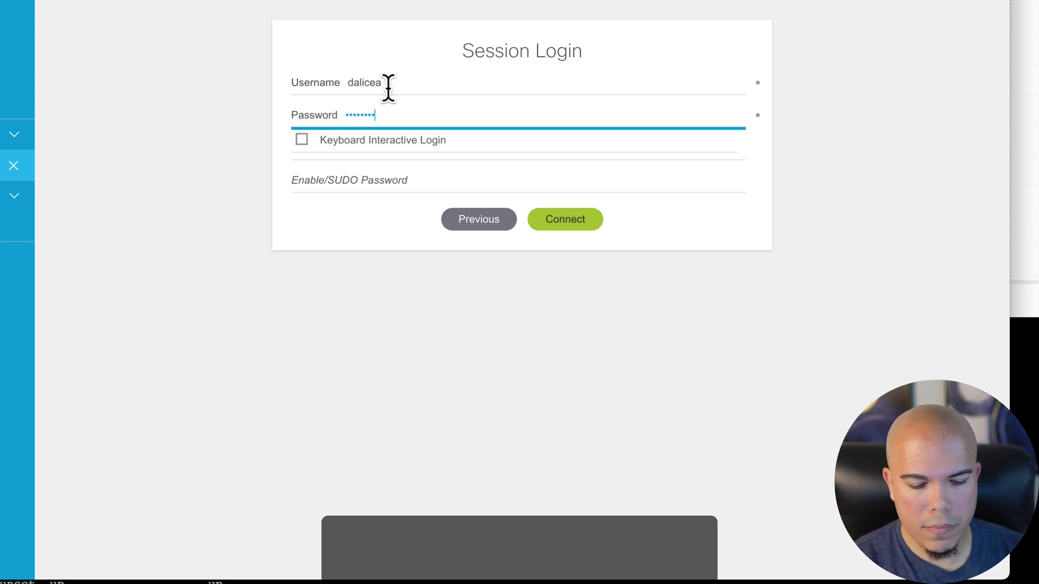
left_click(556, 231)
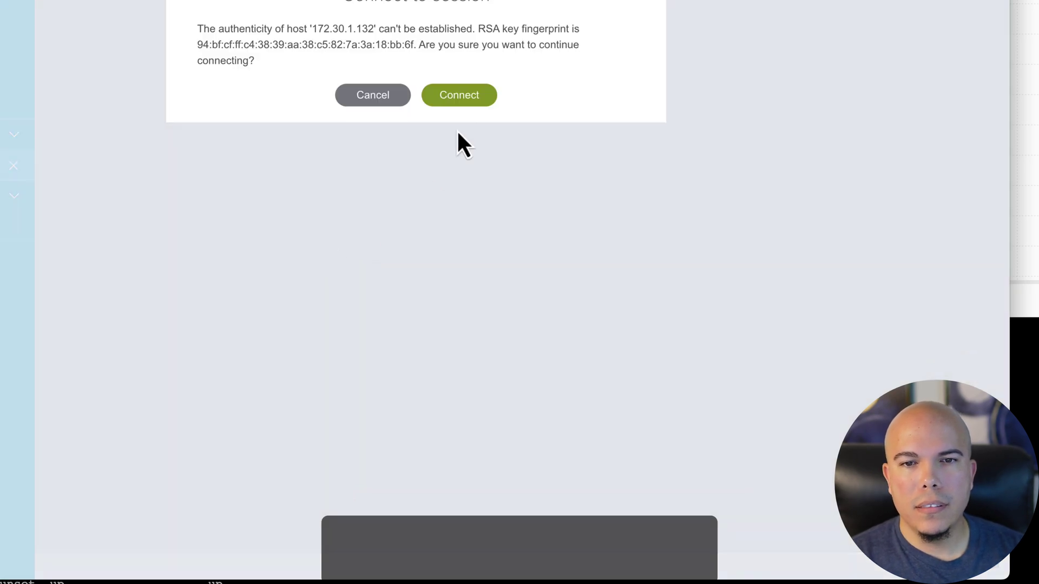
left_click(459, 96)
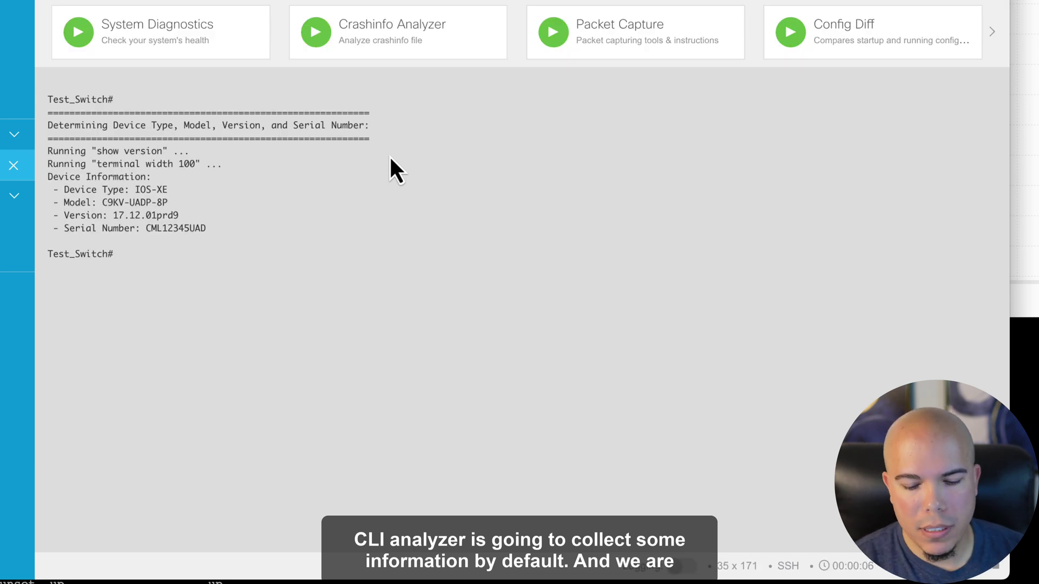
Step: Display the interface summary with show ip interface brief
key("Return")
key("Return")
key("Return")
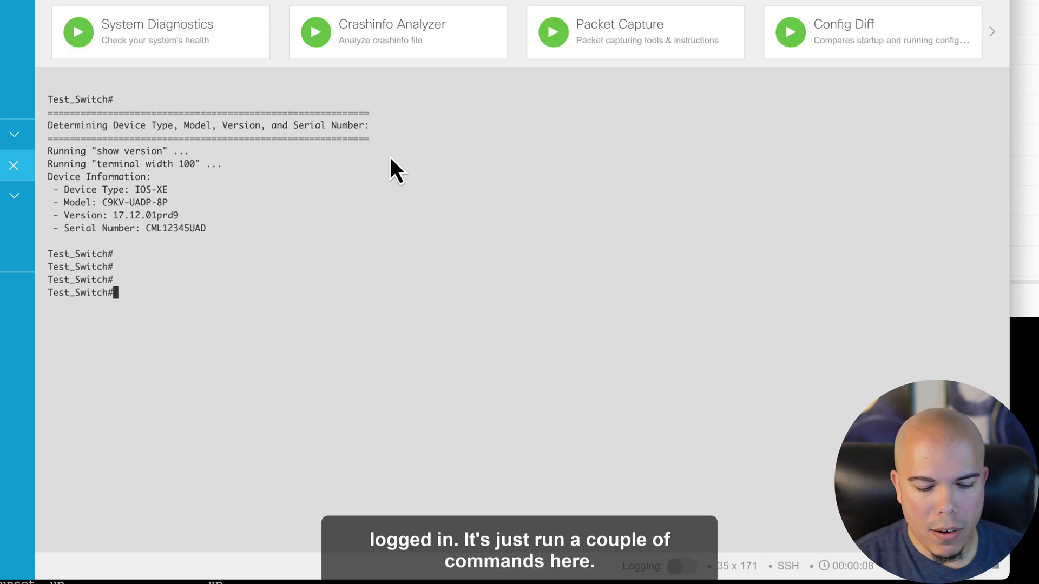
type("sh ip i")
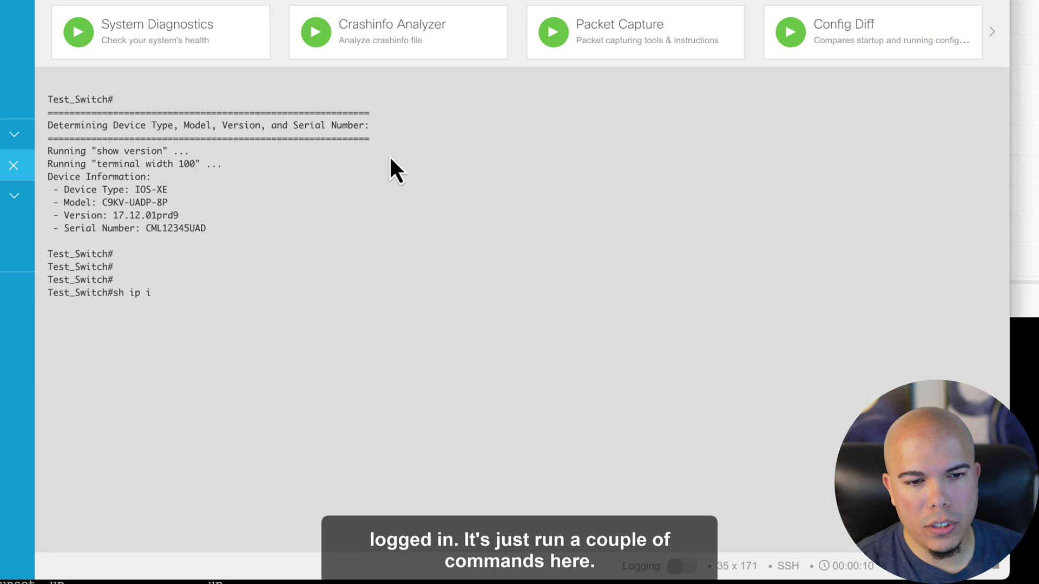
type("nt ")
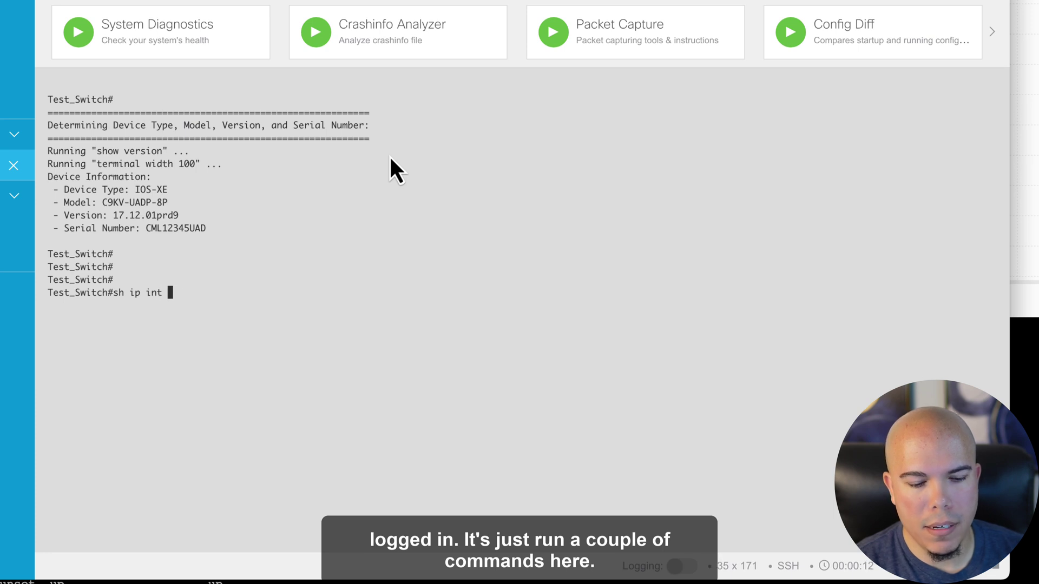
type("brie")
key("Tab")
key("Return")
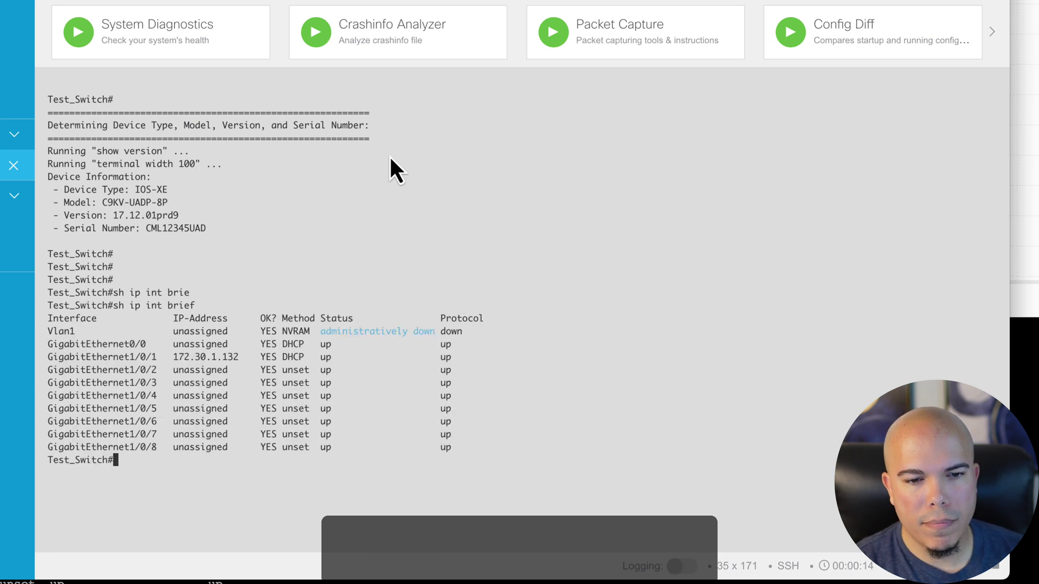
key("Return")
key("Return")
Step: Shut down GigabitEthernet1/0/3 in configuration mode, then exit the SSH session
type("config t")
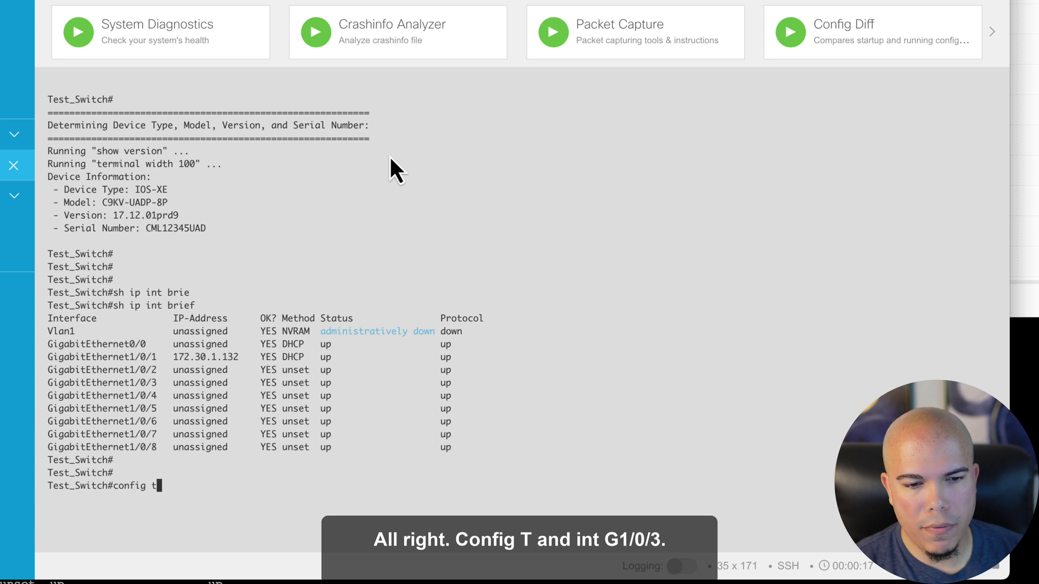
key("Return")
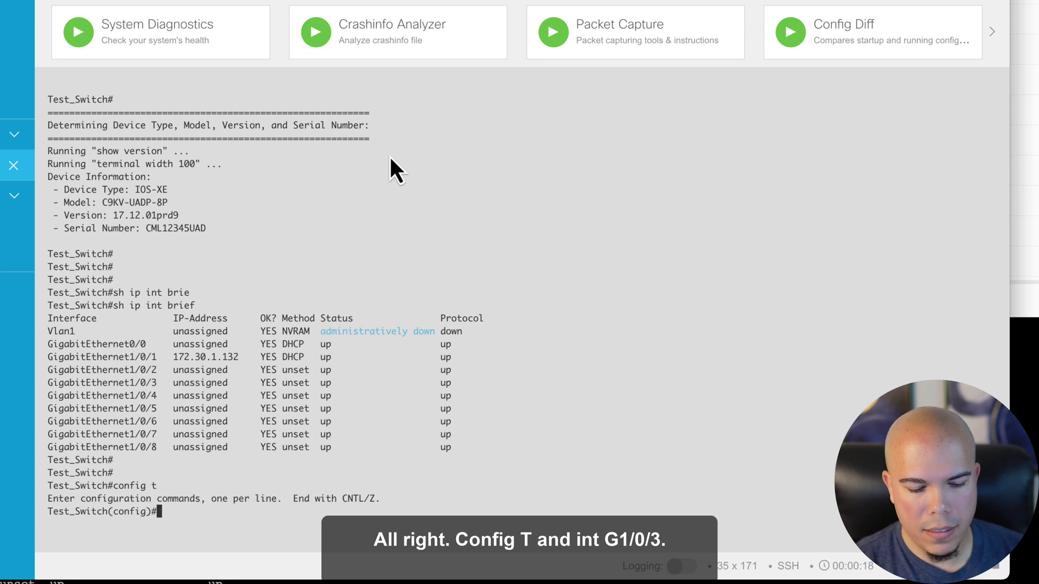
type("int g1/0/3")
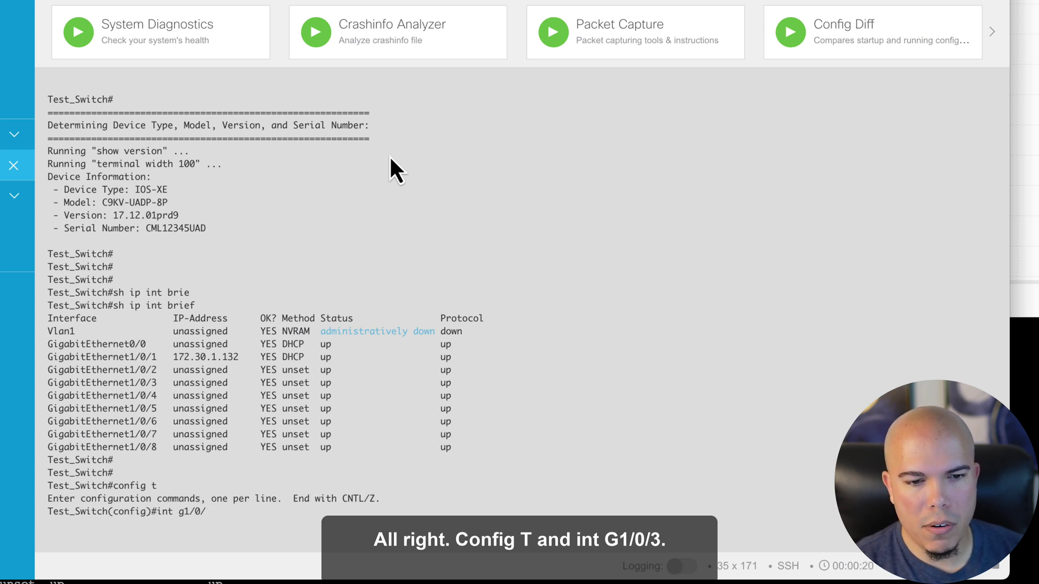
key("Return")
key("Return")
key("Return")
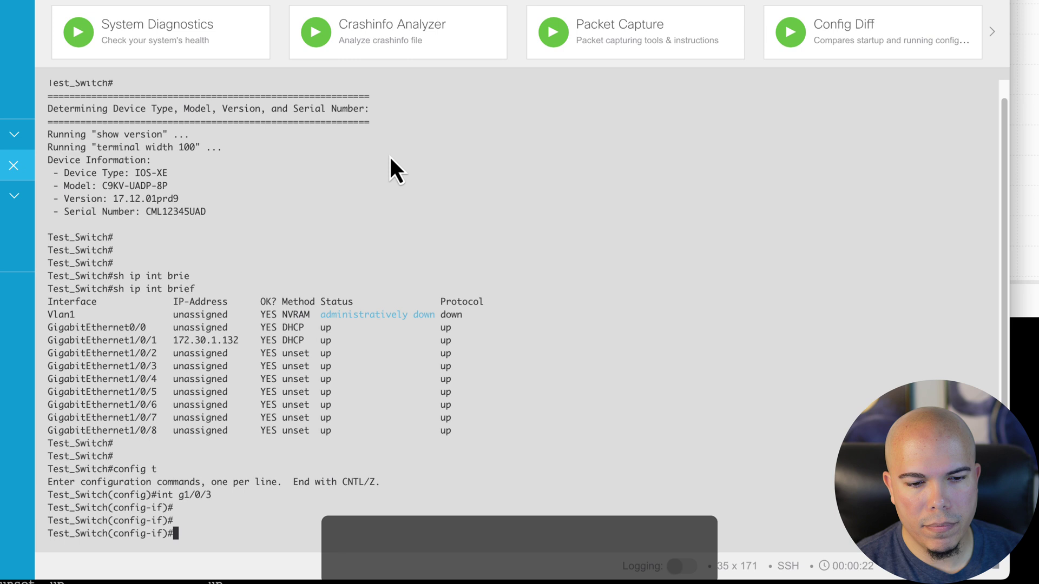
type("shut")
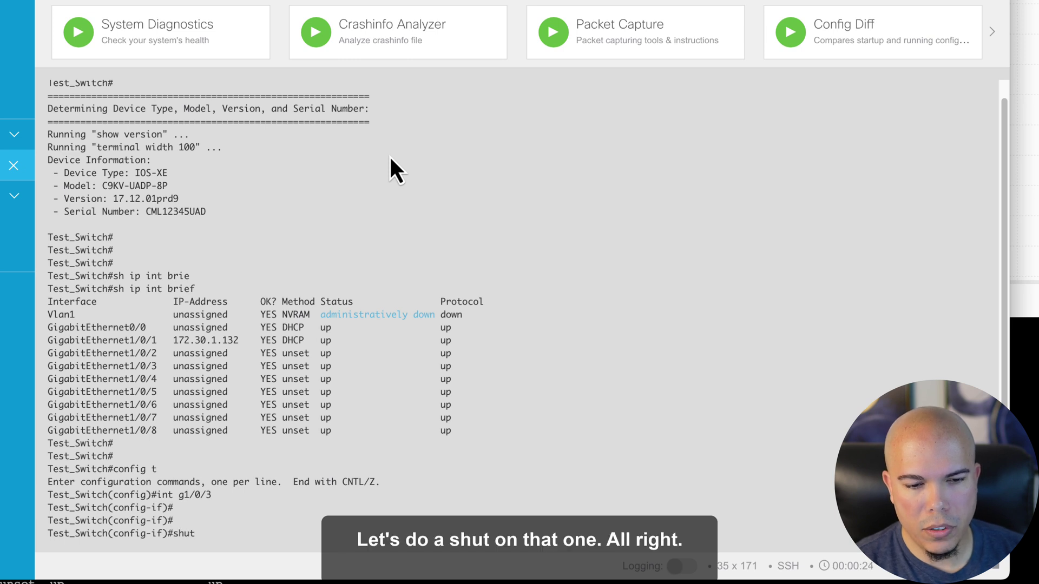
key("Return")
type("end")
key("Return")
key("Return")
key("Return")
key("Return")
key("Return")
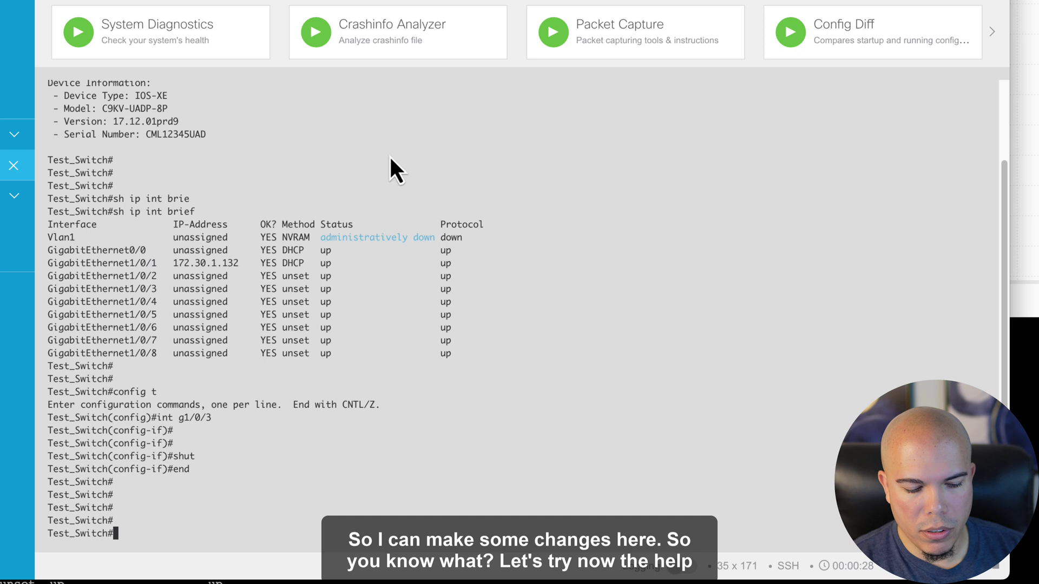
type("exit")
key("Return")
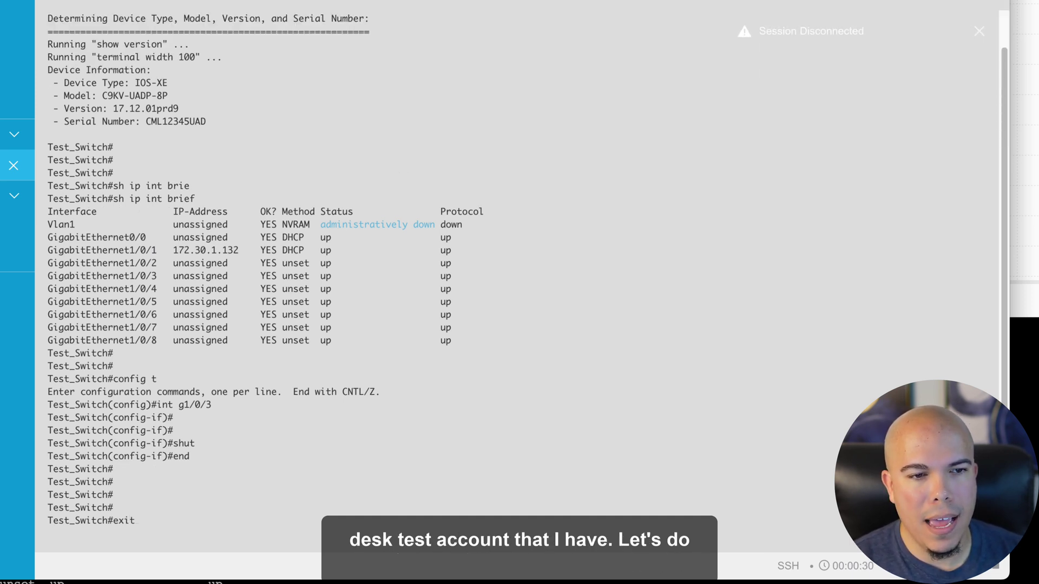
Step: Close the disconnected session tab and launch a fresh login to 172.30.1.132
left_click(13, 169)
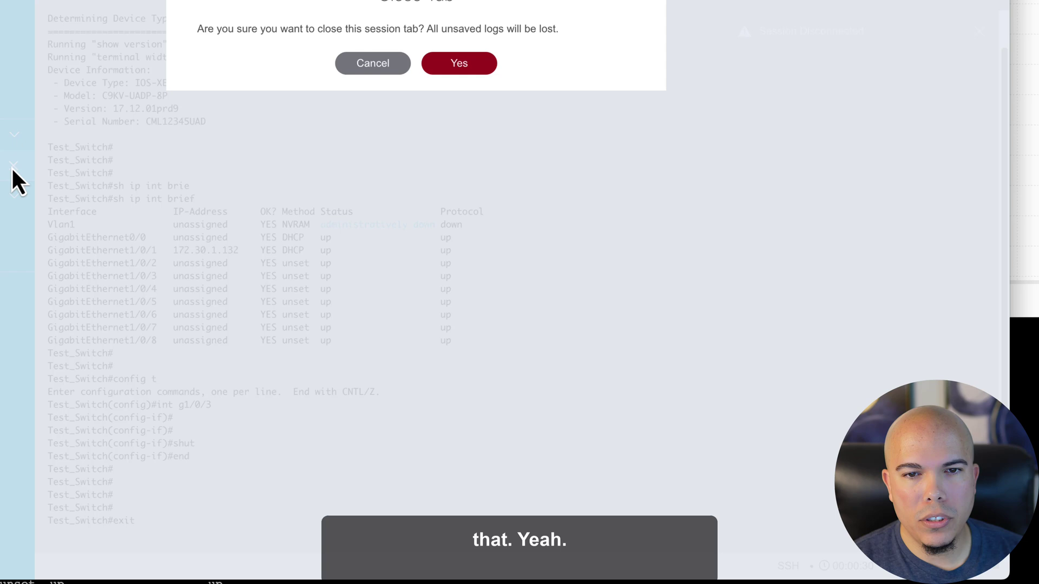
left_click(370, 67)
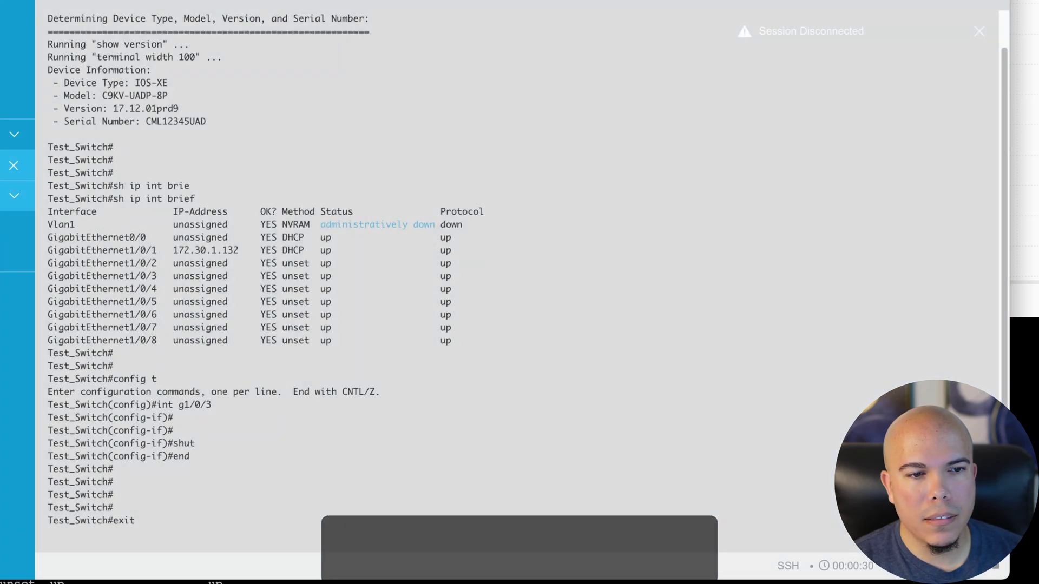
left_click(16, 169)
left_click(442, 69)
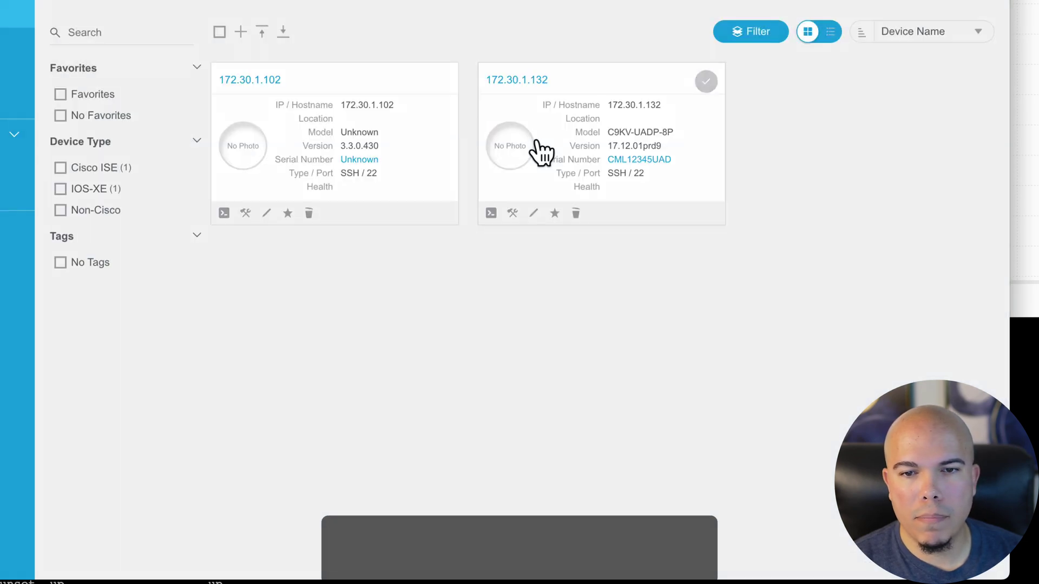
left_click(491, 214)
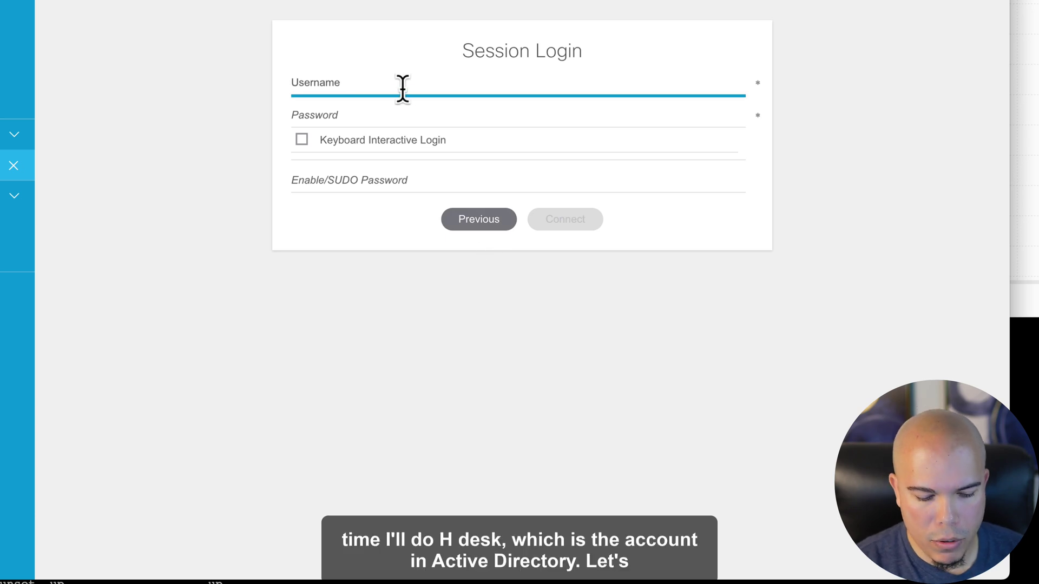
Step: Log in as the hdesk help desk account and trust the host key
type("hdesk")
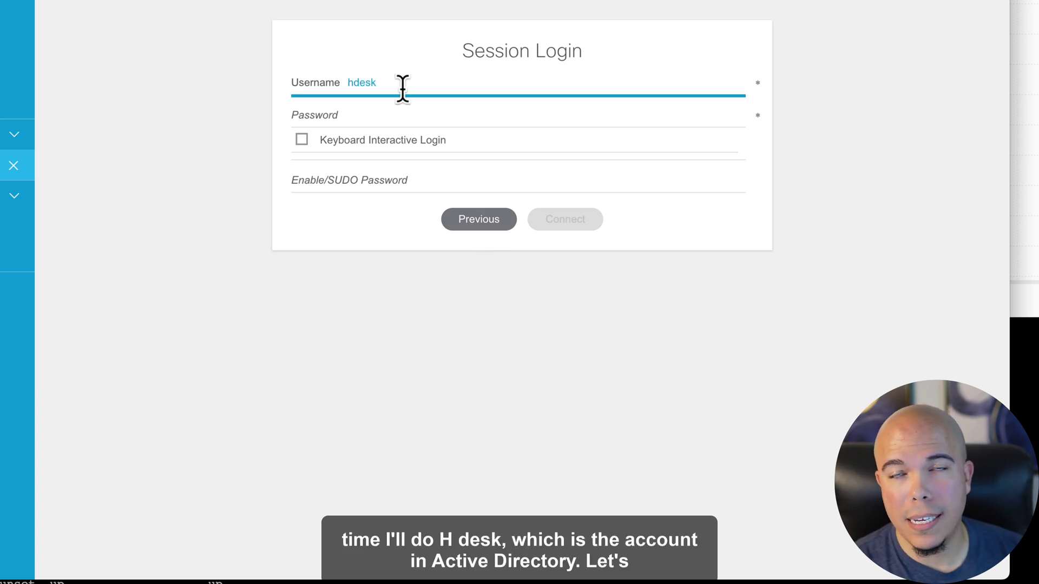
key("Tab")
type("•••")
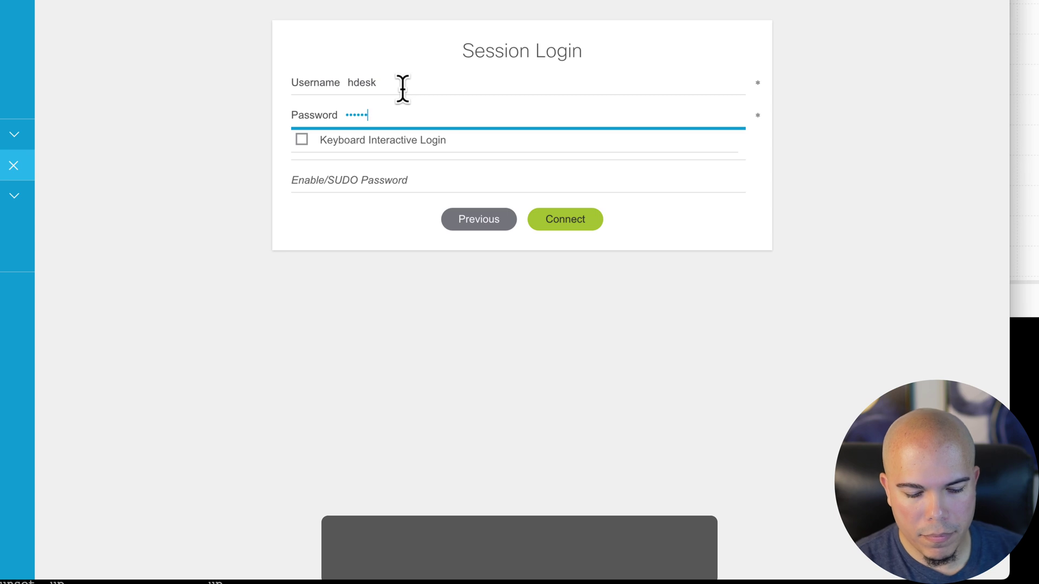
left_click(559, 223)
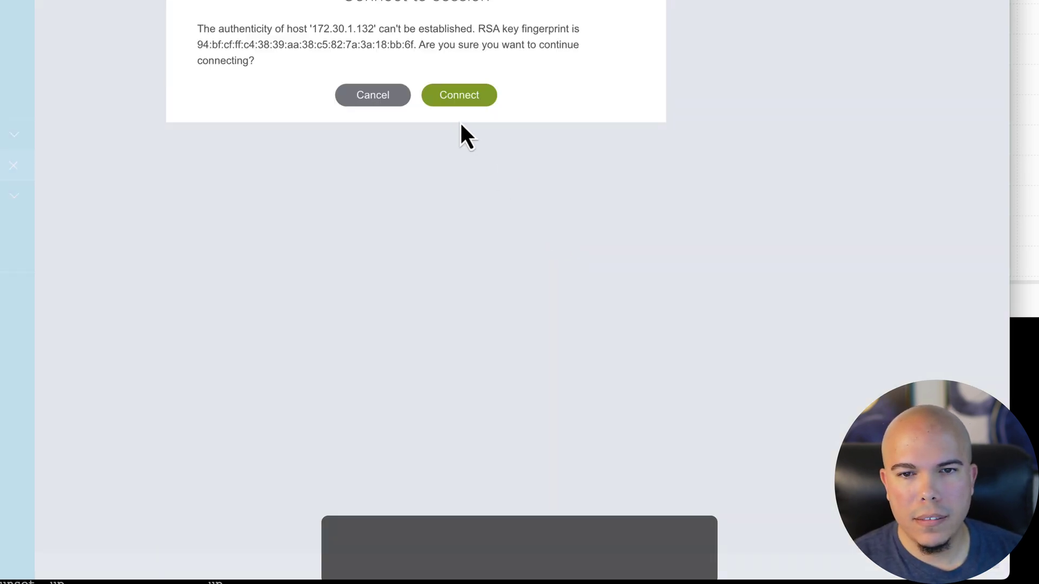
left_click(459, 100)
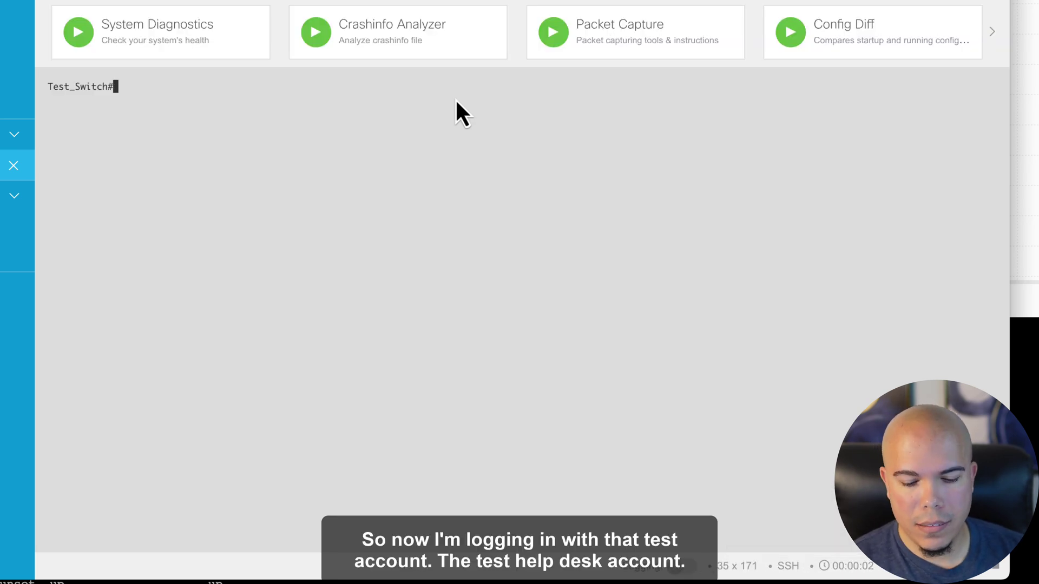
Step: Run show ip interface brief and show version, paging through to a fresh prompt
key("Return")
key("Return")
key("Return")
key("Return")
key("Return")
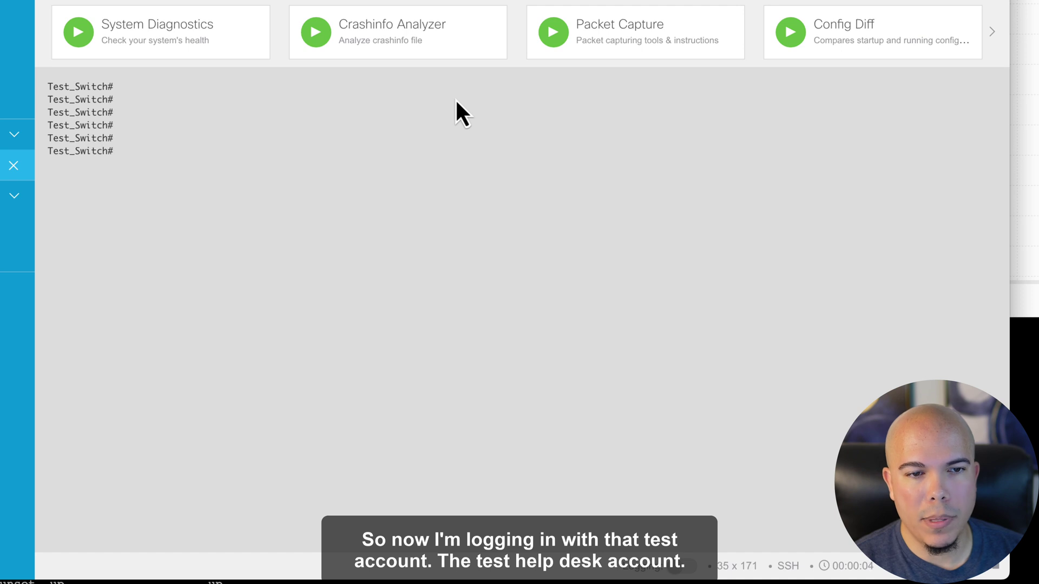
type("show i")
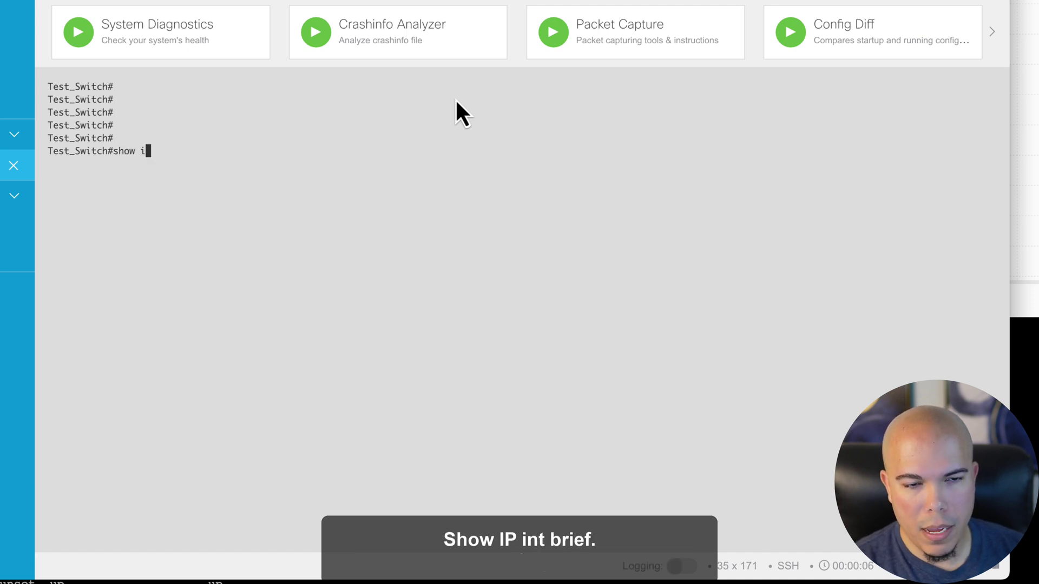
type("p int brie")
key("Tab")
key("Return")
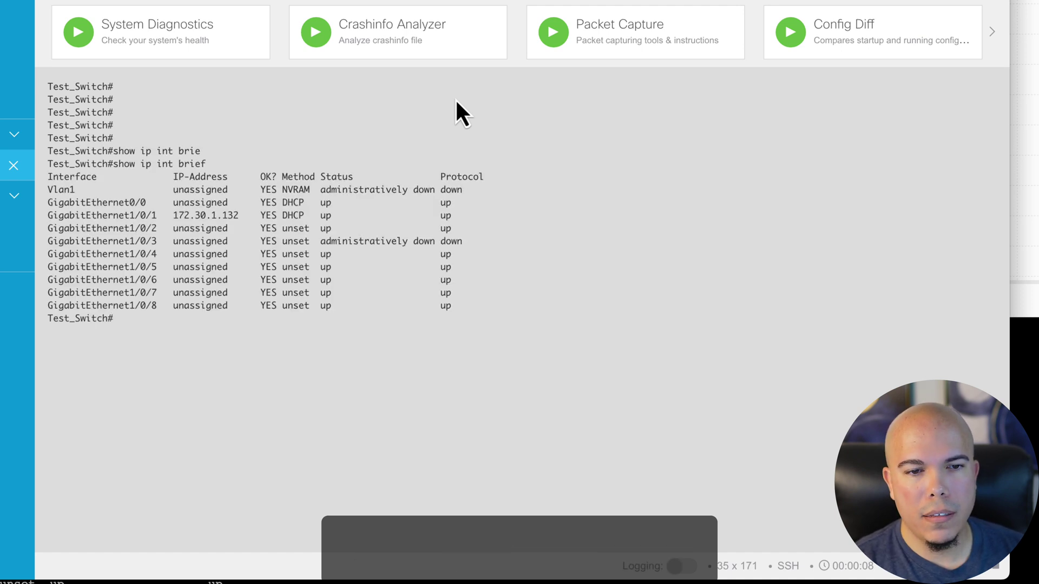
key("Return")
key("Return")
key("Return")
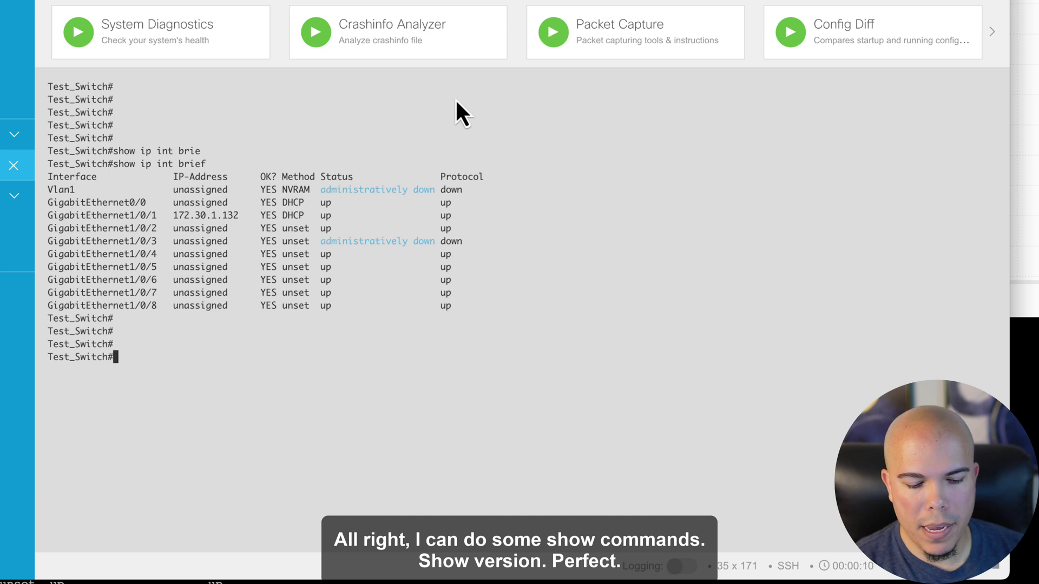
type("show ver")
key("Return")
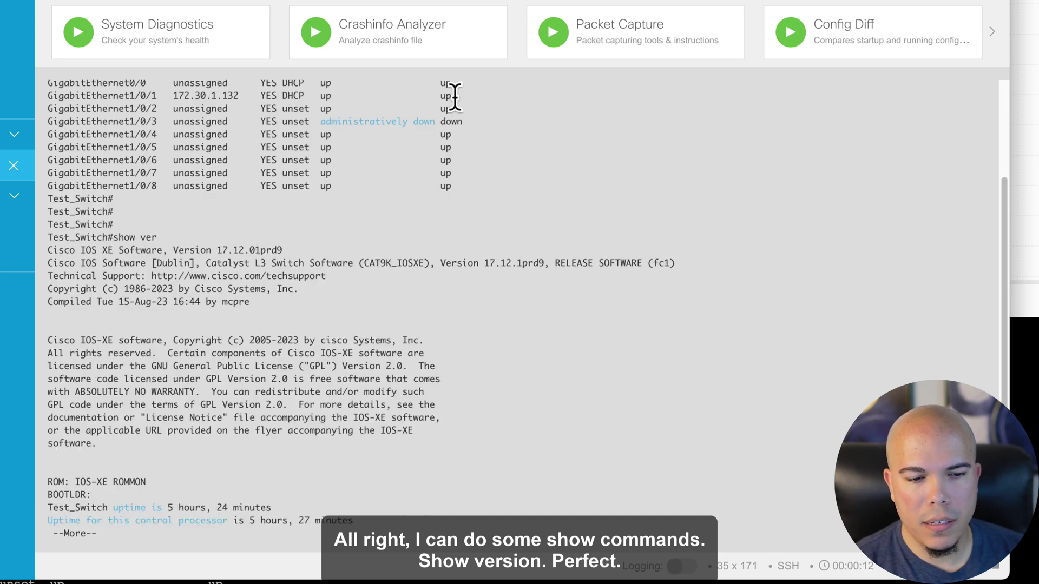
key("space")
key("space")
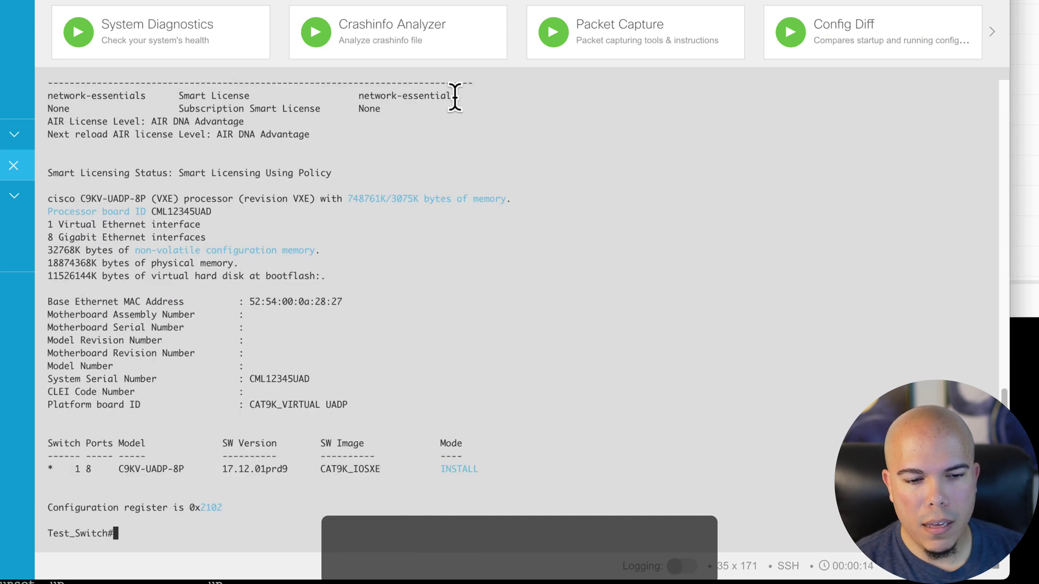
key("Return")
key("Return")
key("Return")
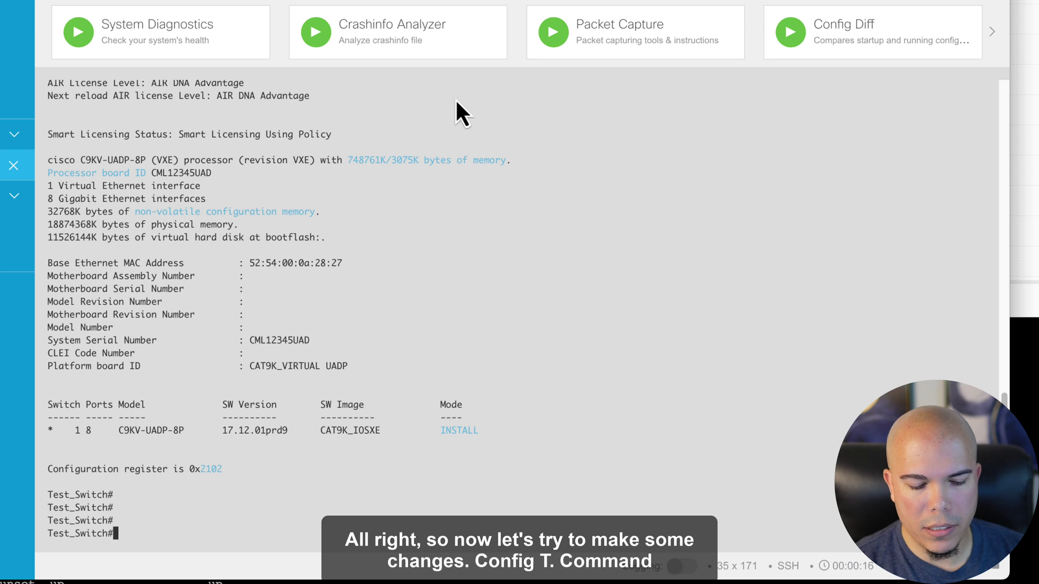
Step: Try config t and reload, both refused with Command authorization failed
type("config t")
key("Return")
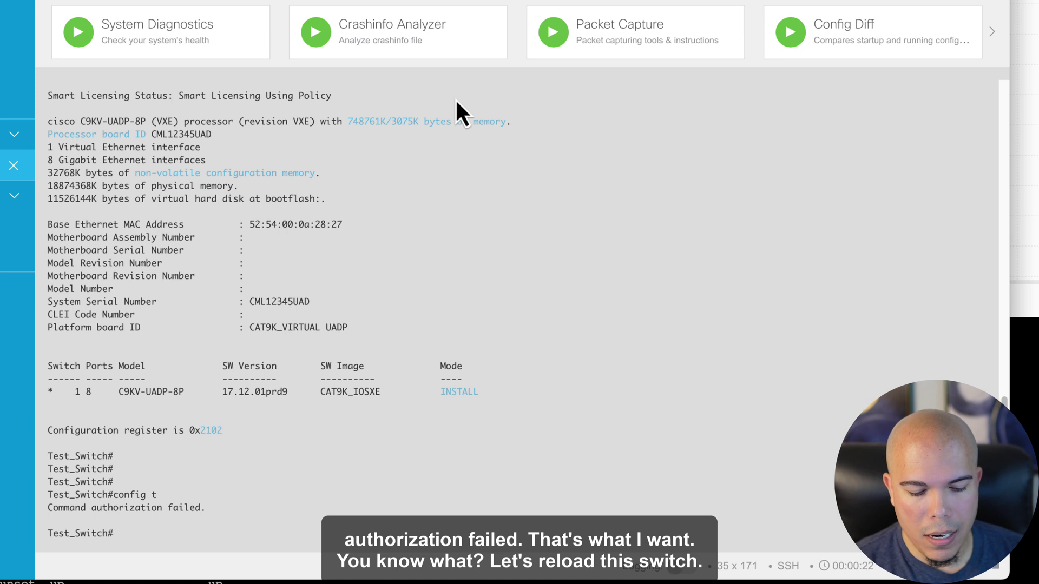
type("reload")
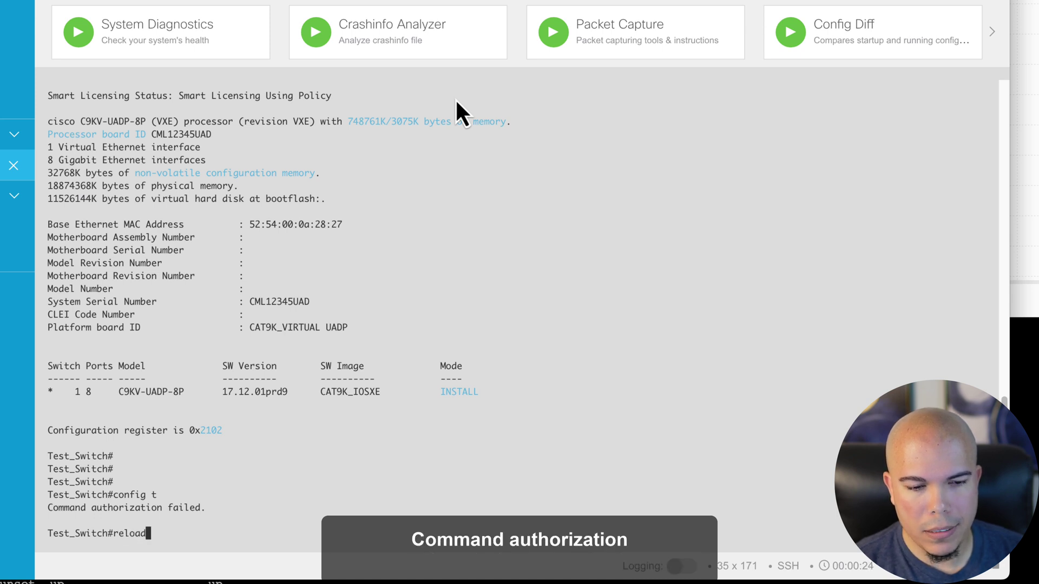
key("Return")
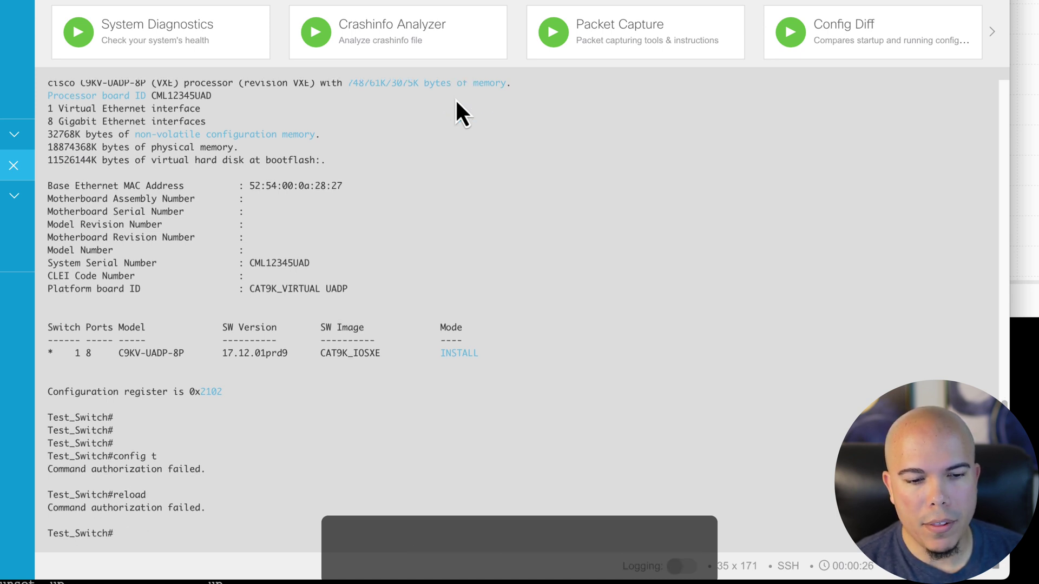
key("Return")
key("Return")
key("Return")
key("Return")
Step: Run show logging and page through the switch's log buffer
type("show ")
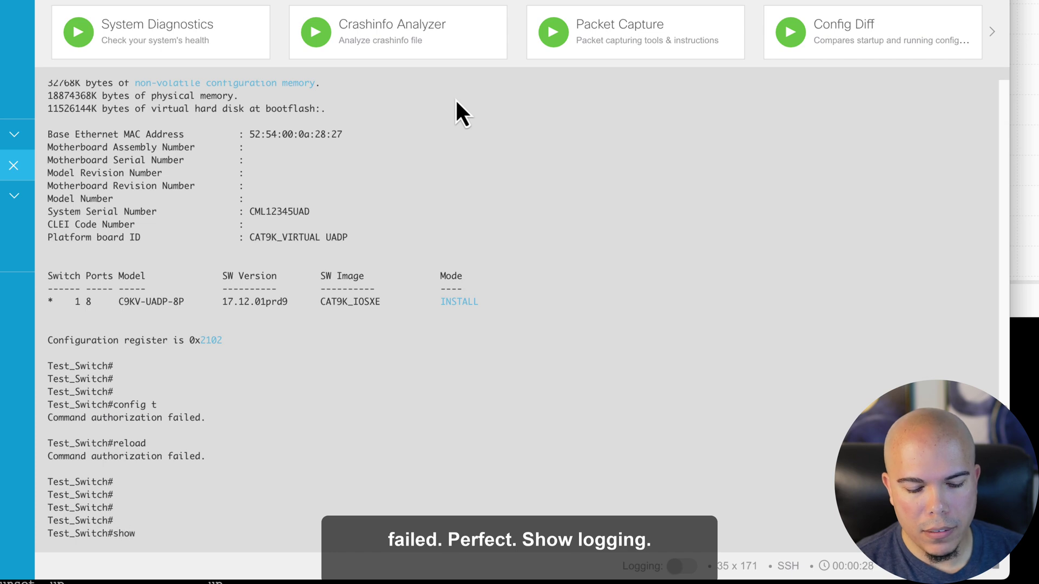
type("logging")
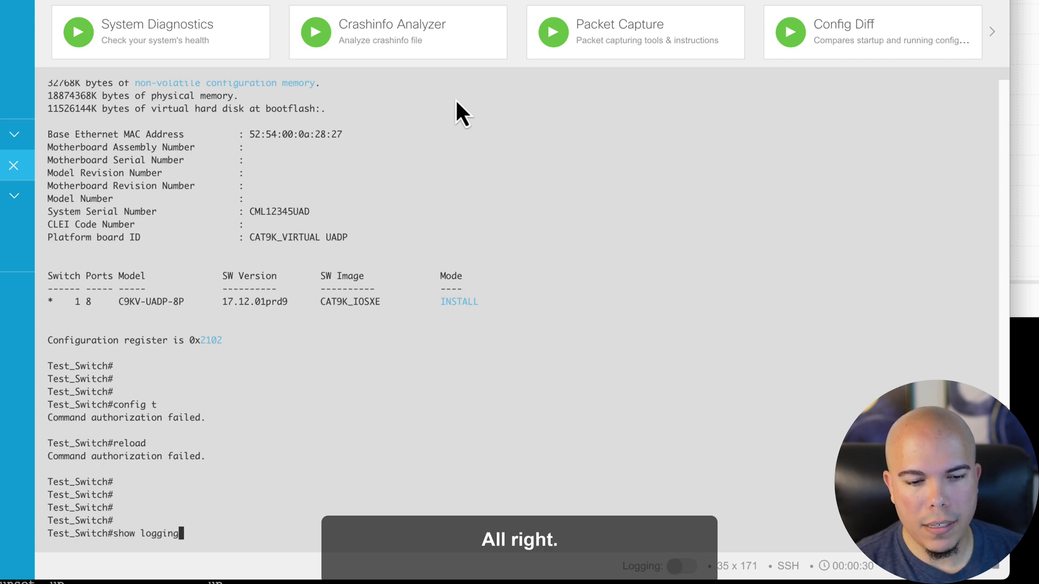
key("Return")
key("space")
key("space")
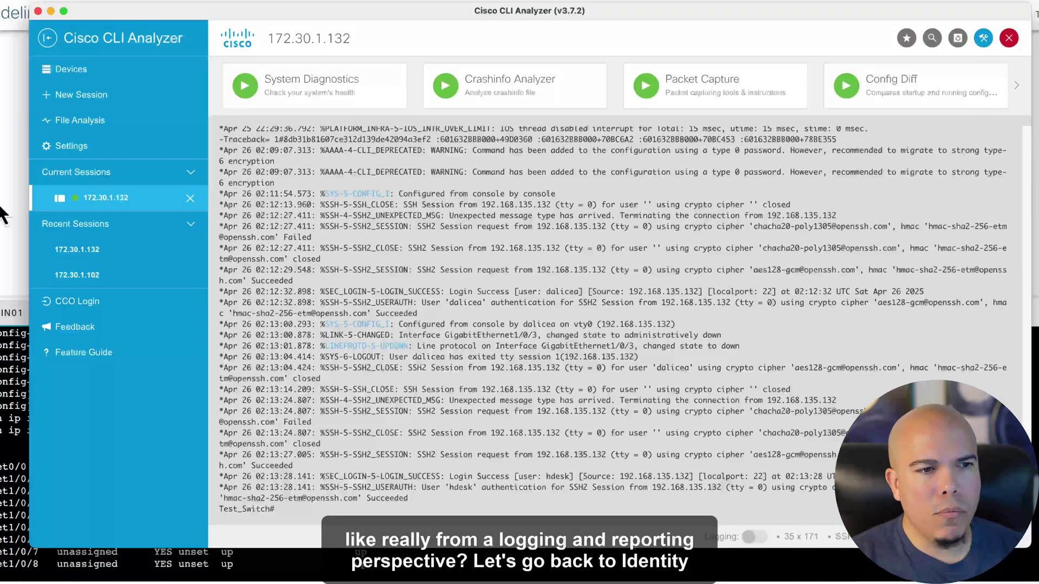
Step: Return to ISE in the browser and open Operations > TACACS > Live Logs
left_click(3, 214)
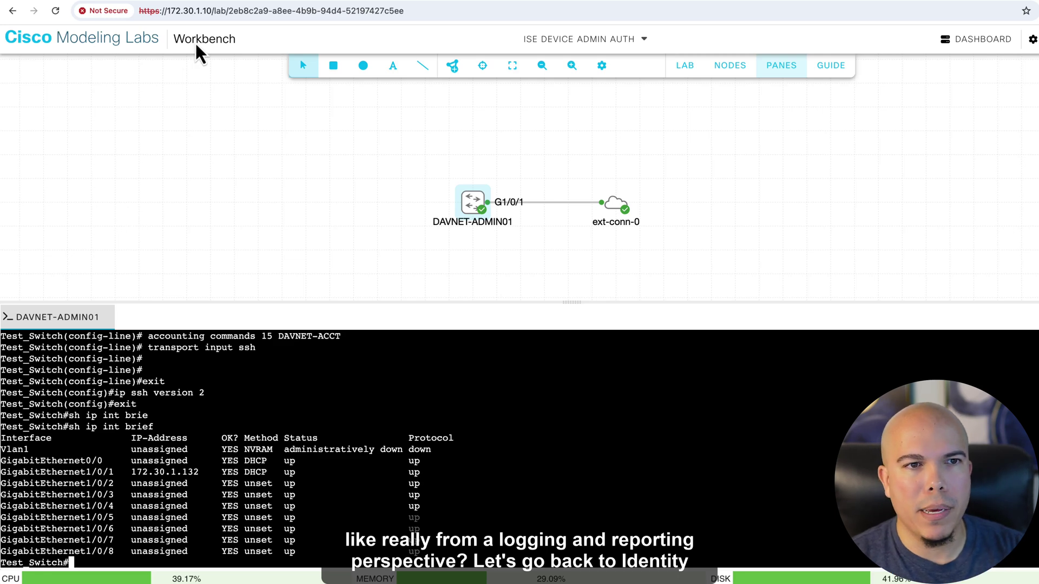
left_click(253, 3)
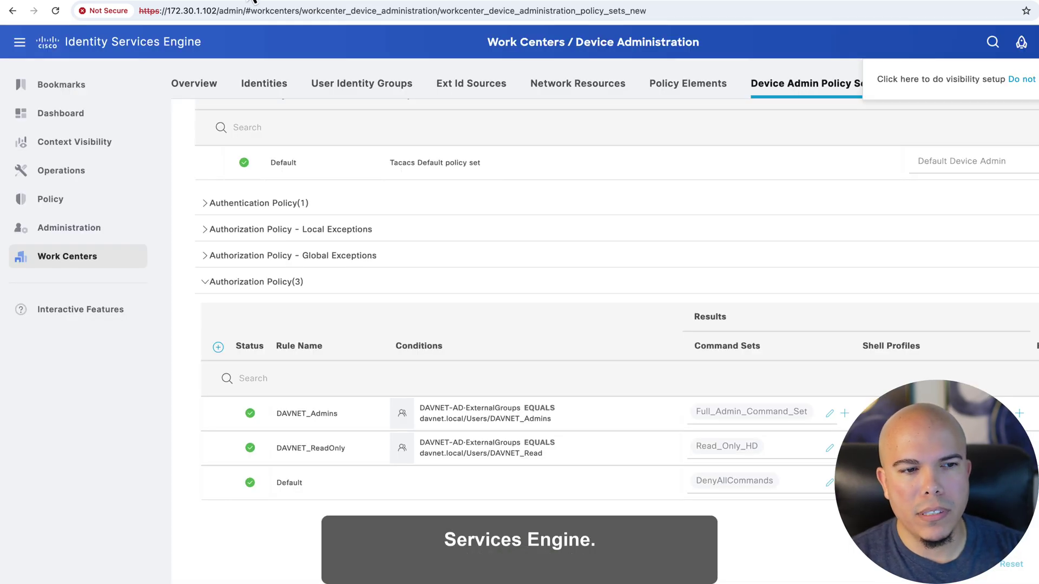
mouse_move(86, 270)
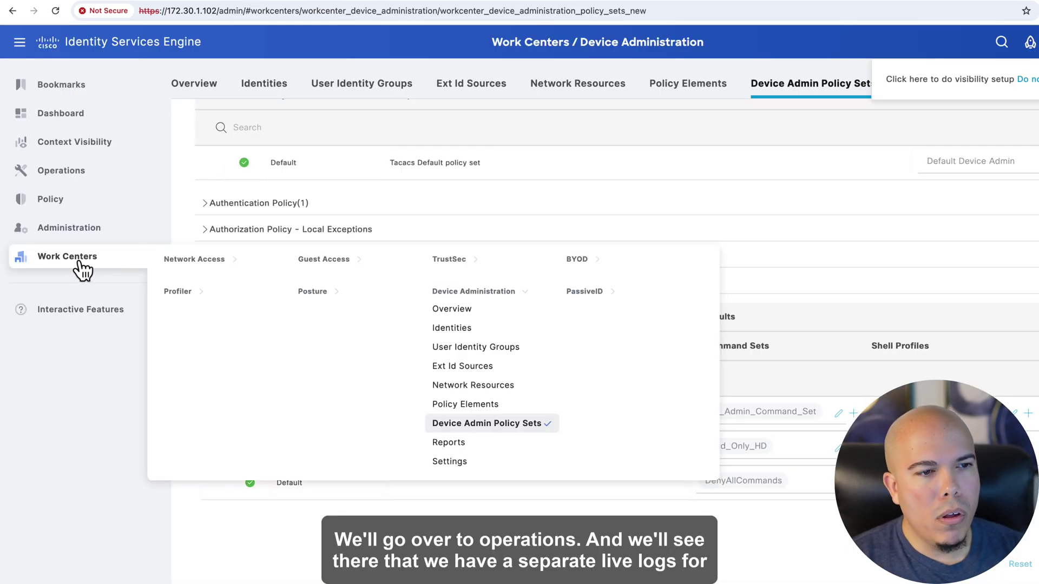
mouse_move(70, 171)
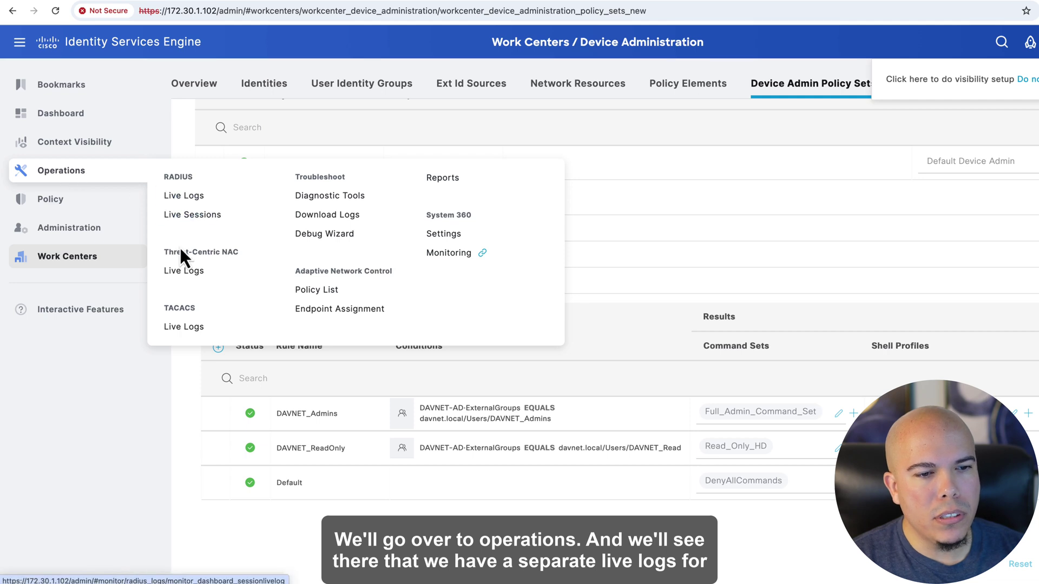
left_click(184, 331)
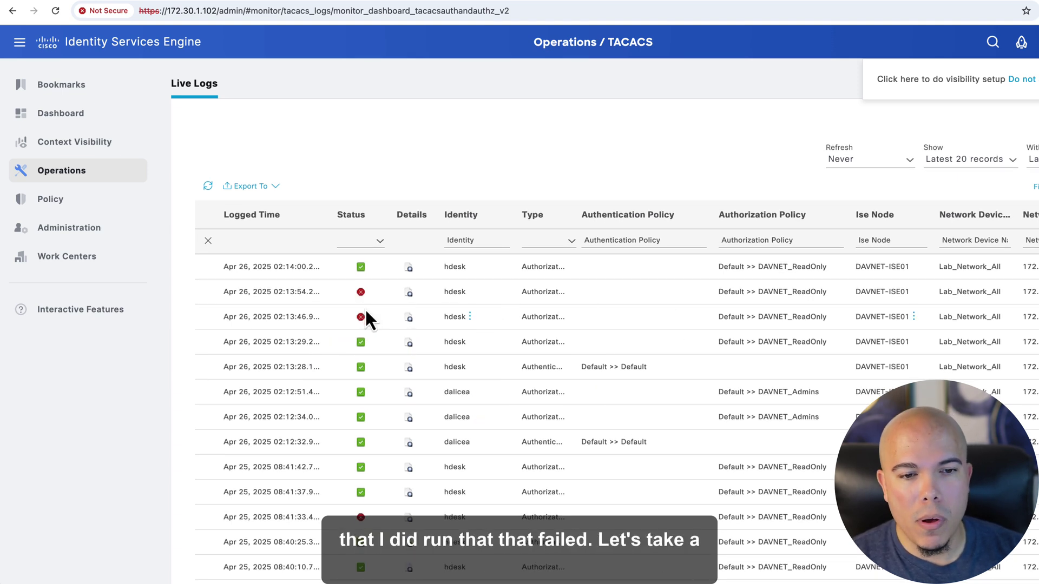
Step: Open the failed hdesk authorization details showing configure terminal refused with reason 13025
left_click(408, 318)
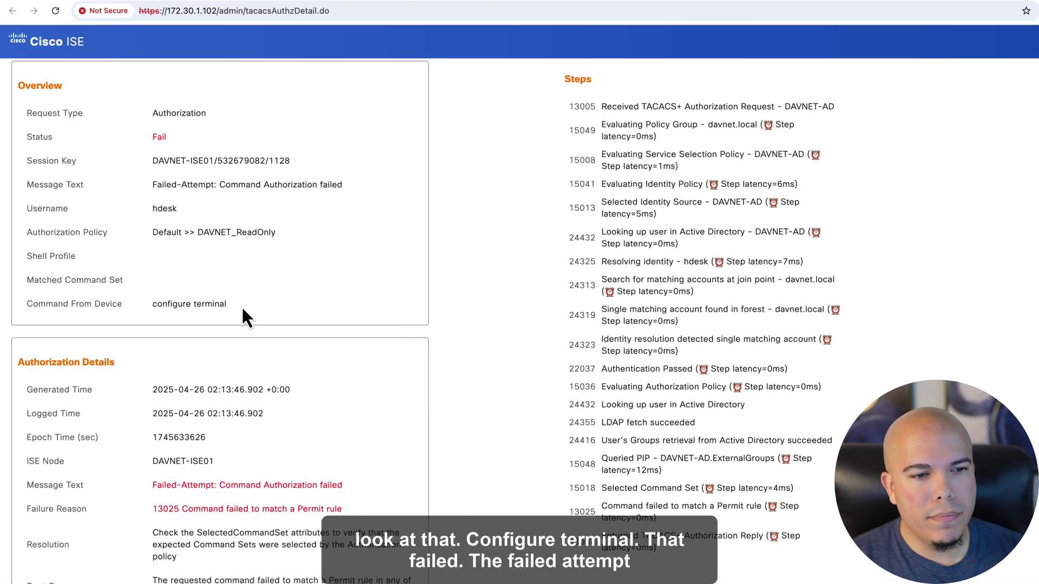
left_click_drag(242, 308, 146, 309)
scroll(235, 300, "down", 2)
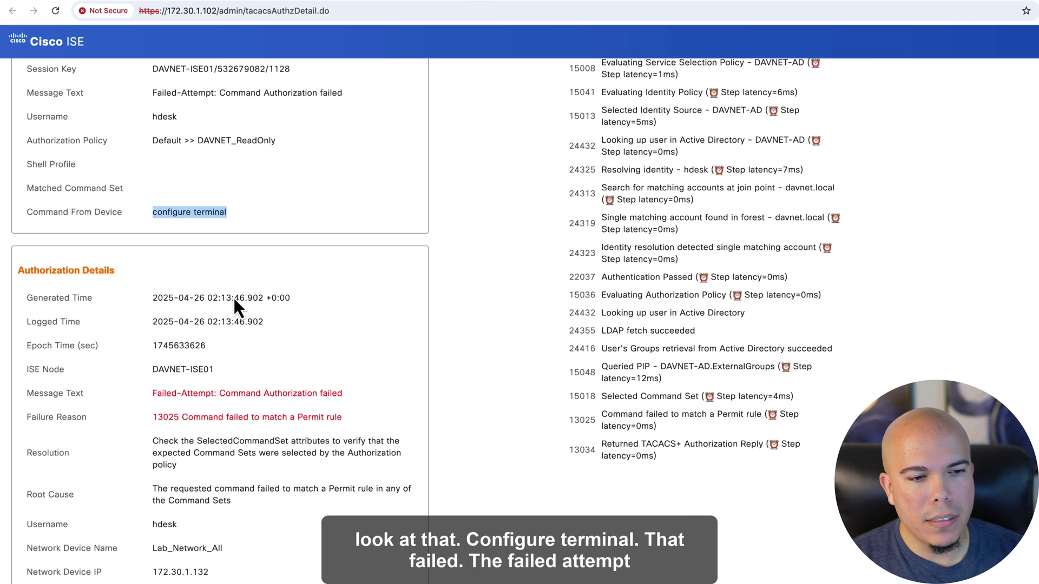
scroll(234, 307, "down", 3)
left_click_drag(156, 264, 229, 284)
left_click(350, 263)
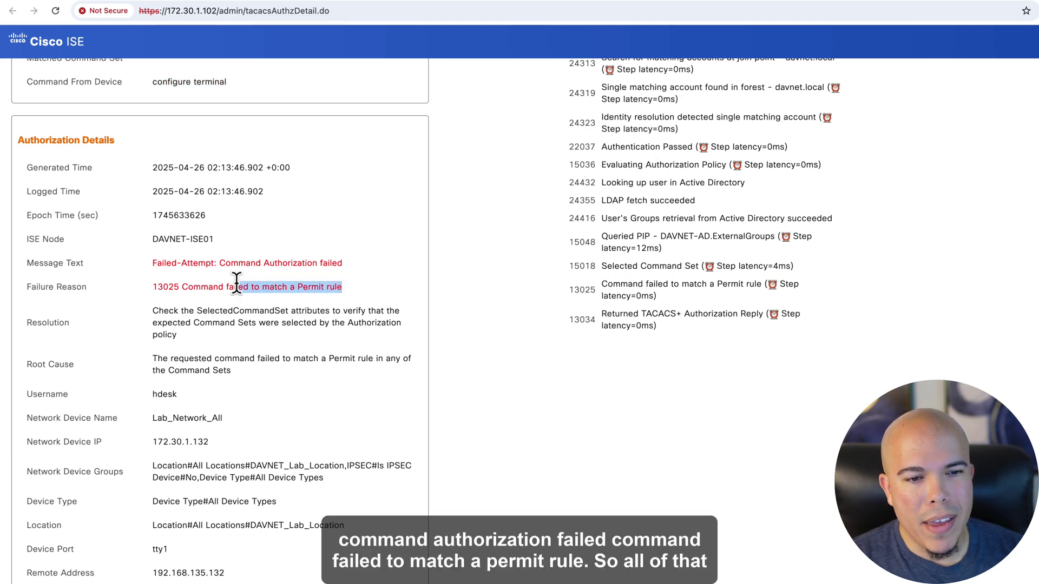
left_click(372, 265)
scroll(374, 270, "up", 4)
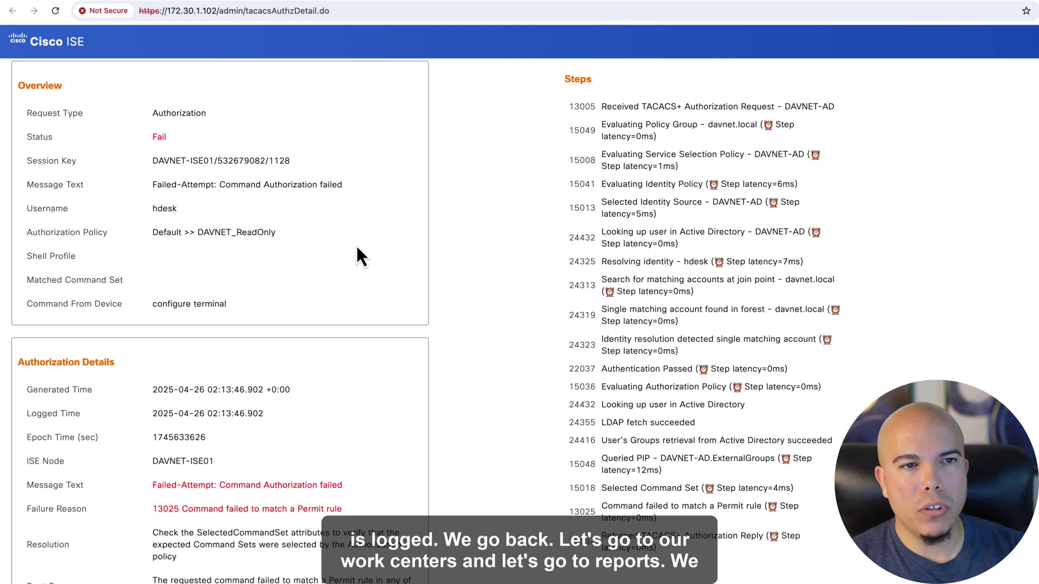
Step: Open Device Administration Reports > TACACS Command Accounting to list today's switch commands
left_click(257, 3)
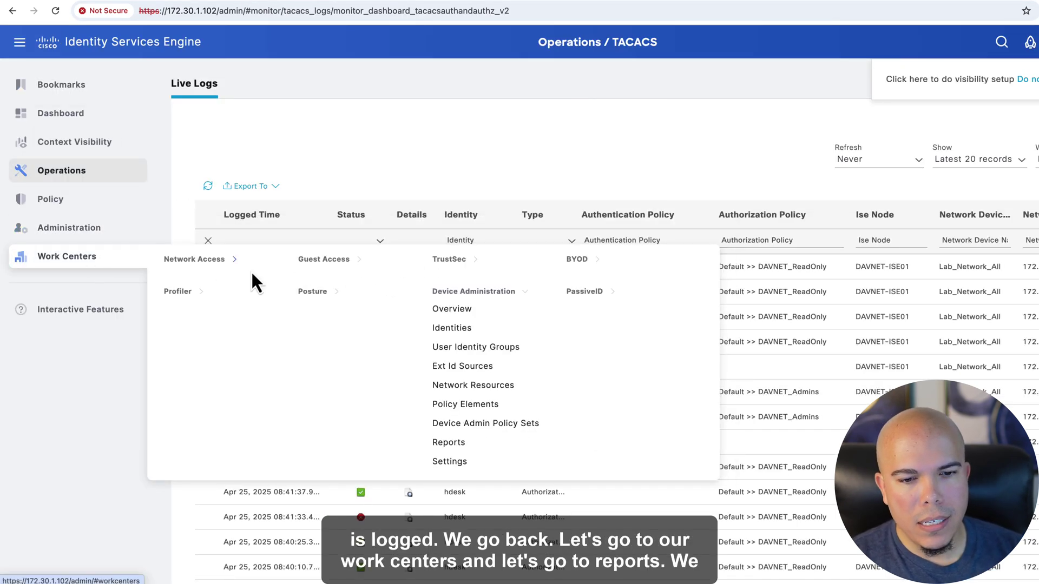
left_click(443, 442)
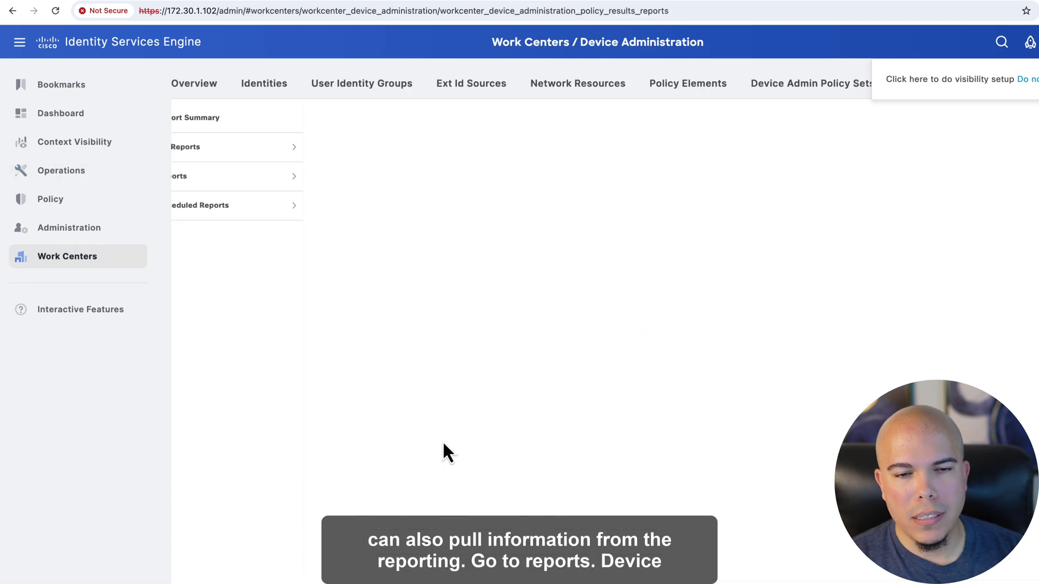
left_click(293, 177)
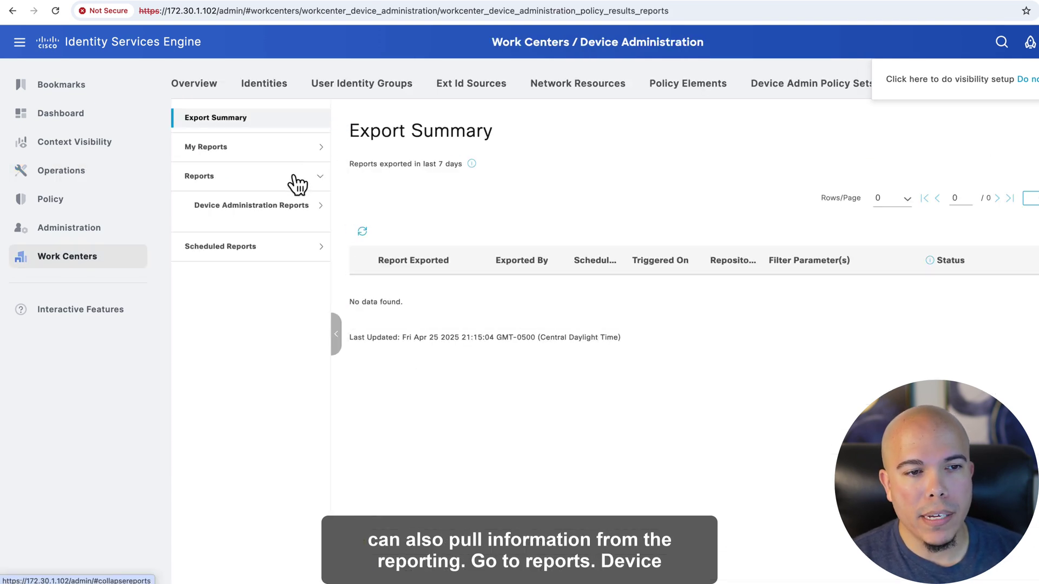
left_click(266, 209)
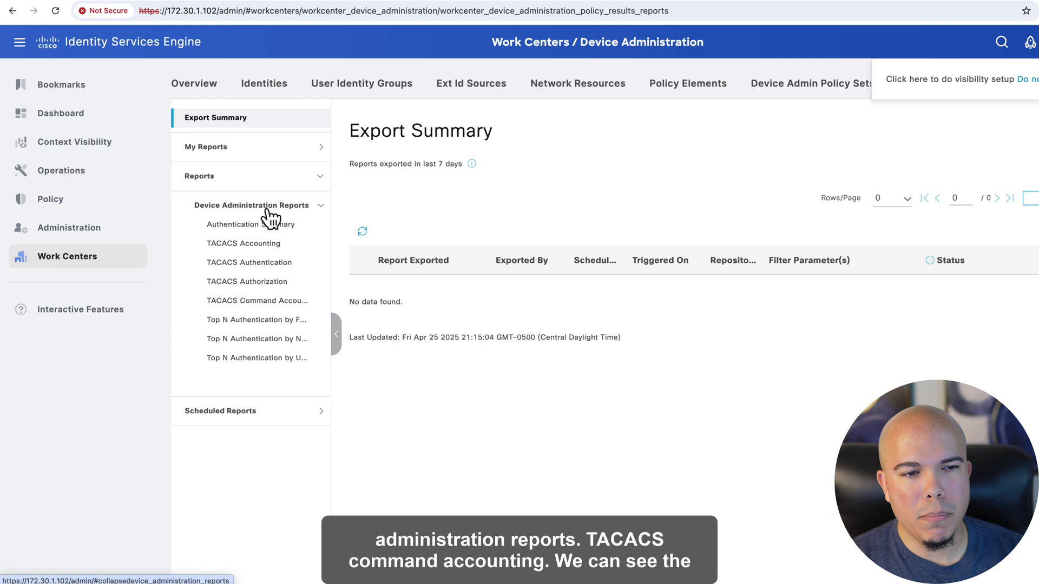
left_click(260, 303)
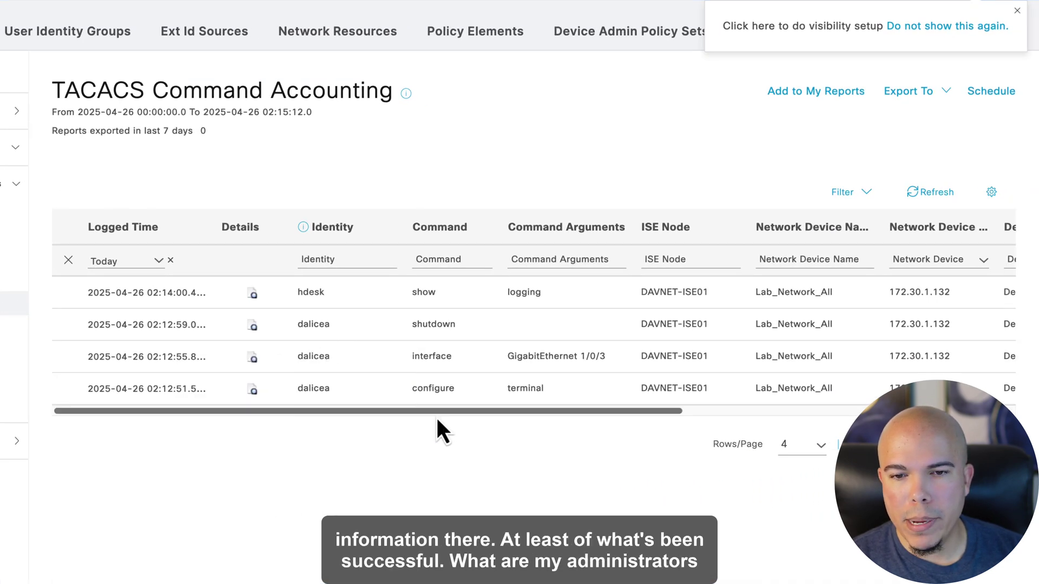
left_click_drag(430, 412, 478, 413)
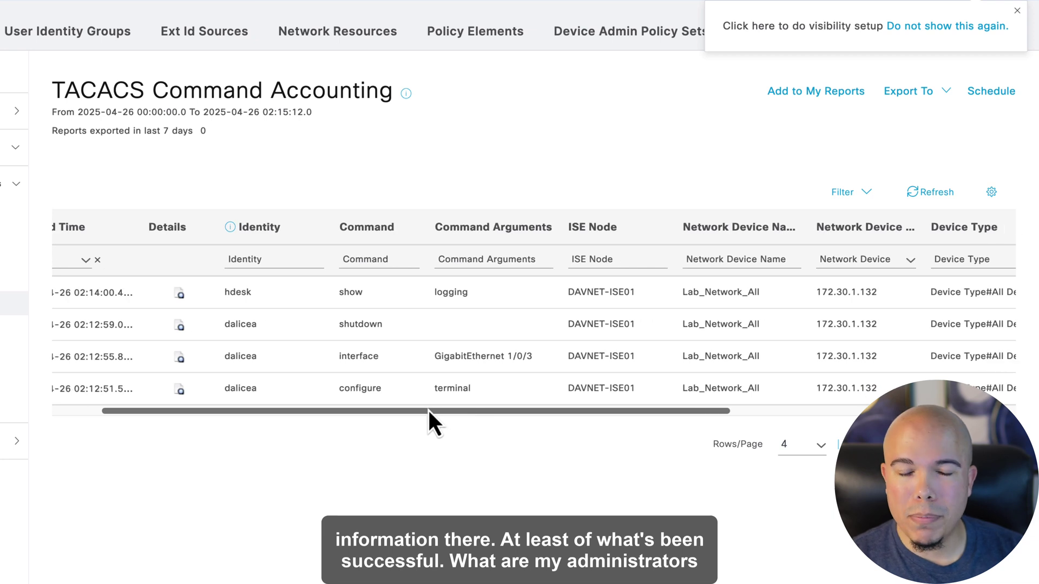